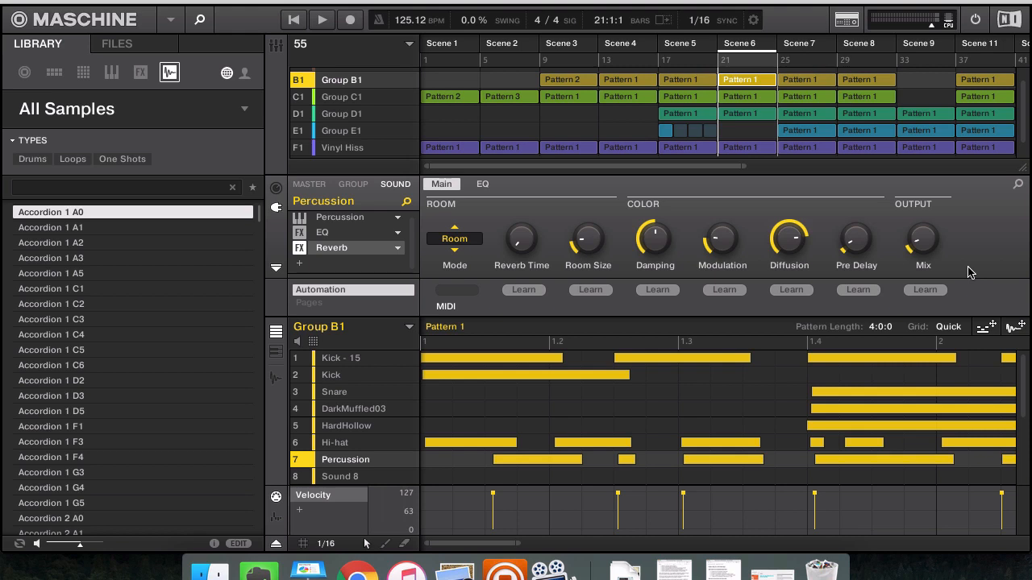
# Show Group B1's group effects and play the arrangement from Scene 6 up to Scene 11
pyautogui.click(352, 185)
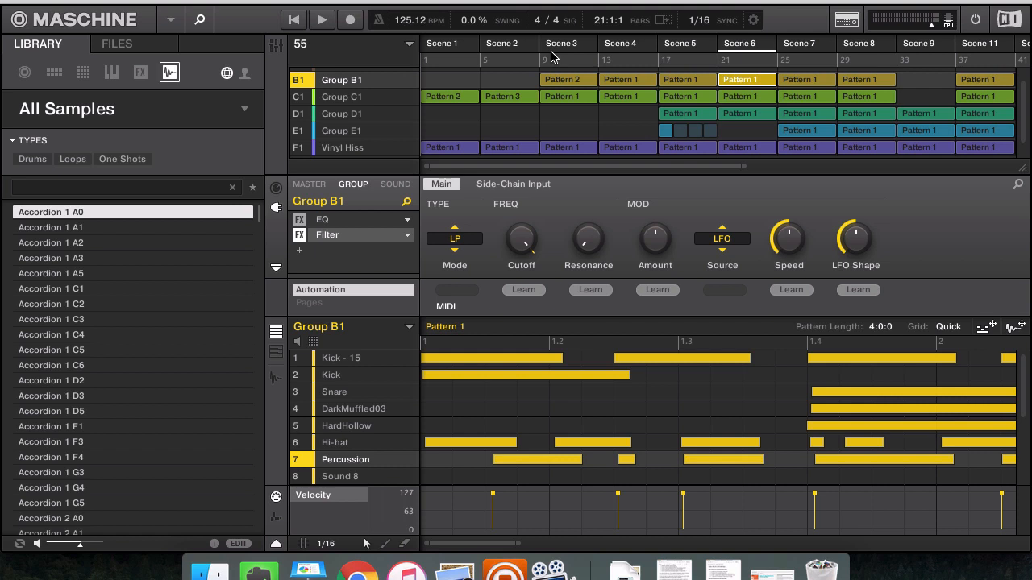
pyautogui.press('space')
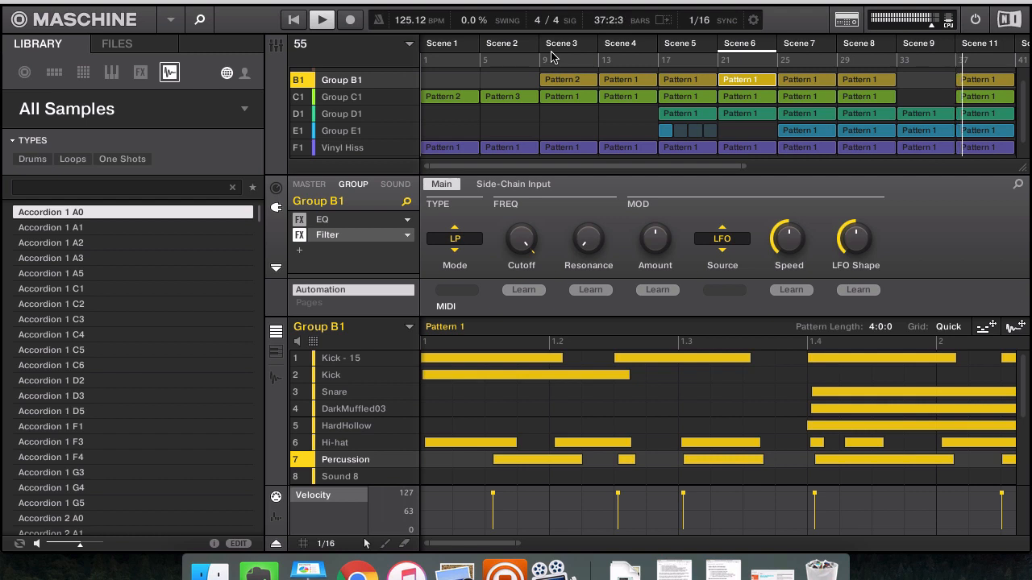
pyautogui.press('space')
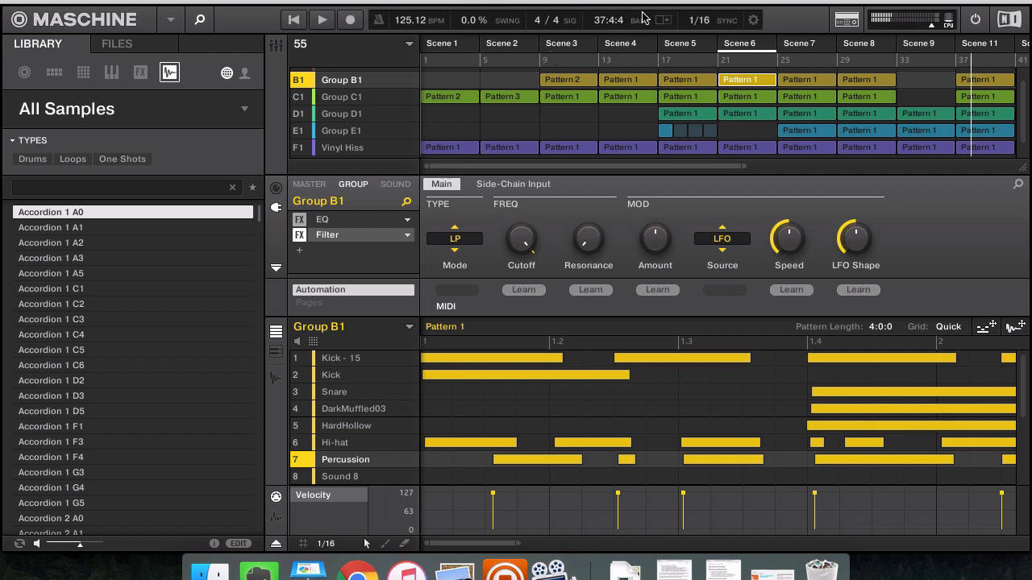
pyautogui.hscroll(3, 706, 100)
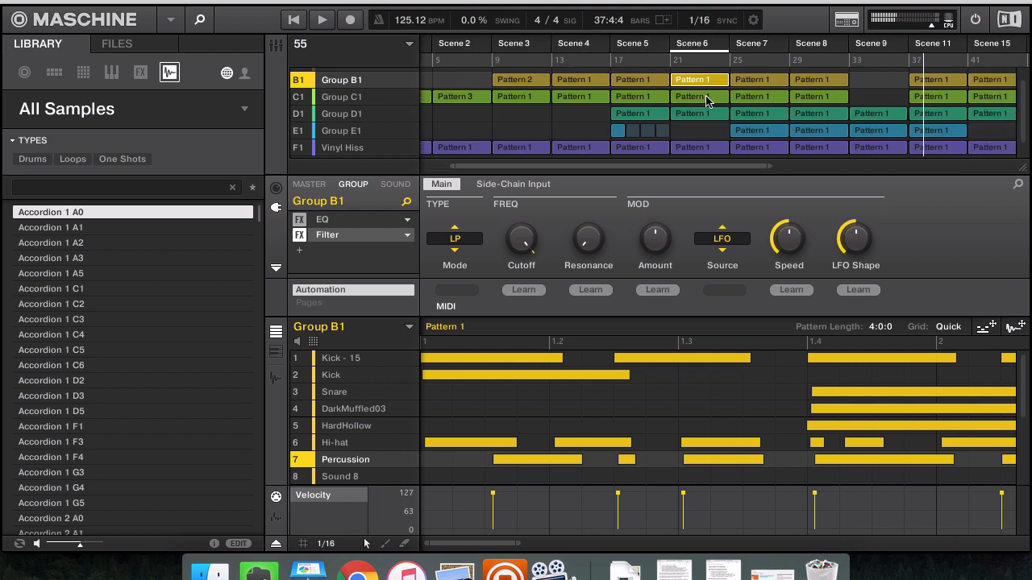
pyautogui.hscroll(-2, 706, 100)
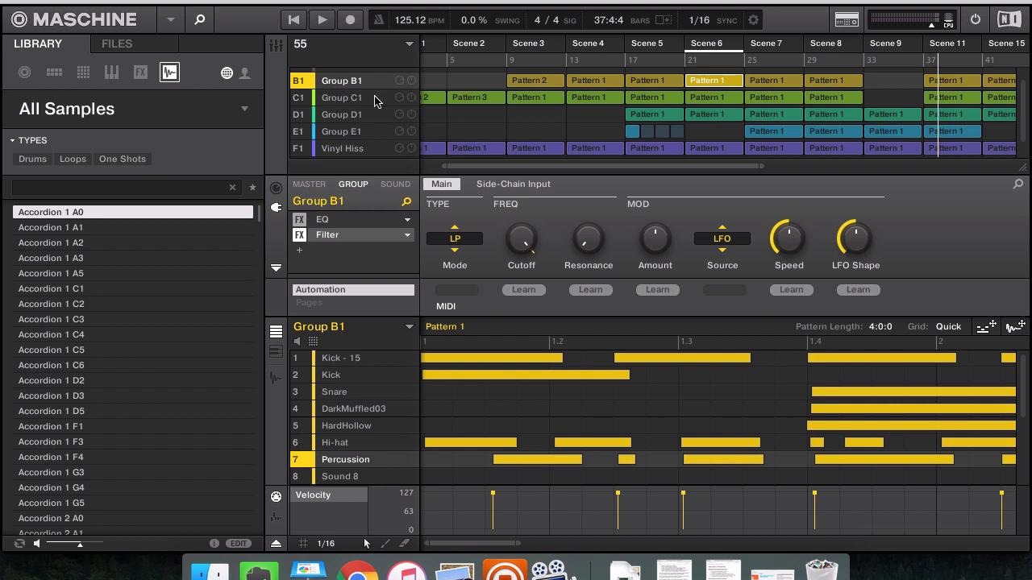
# Show the Hi-hat sound's Beat Delay settings and try its Crossover at 62% before returning it to zero
pyautogui.click(396, 184)
pyautogui.click(352, 446)
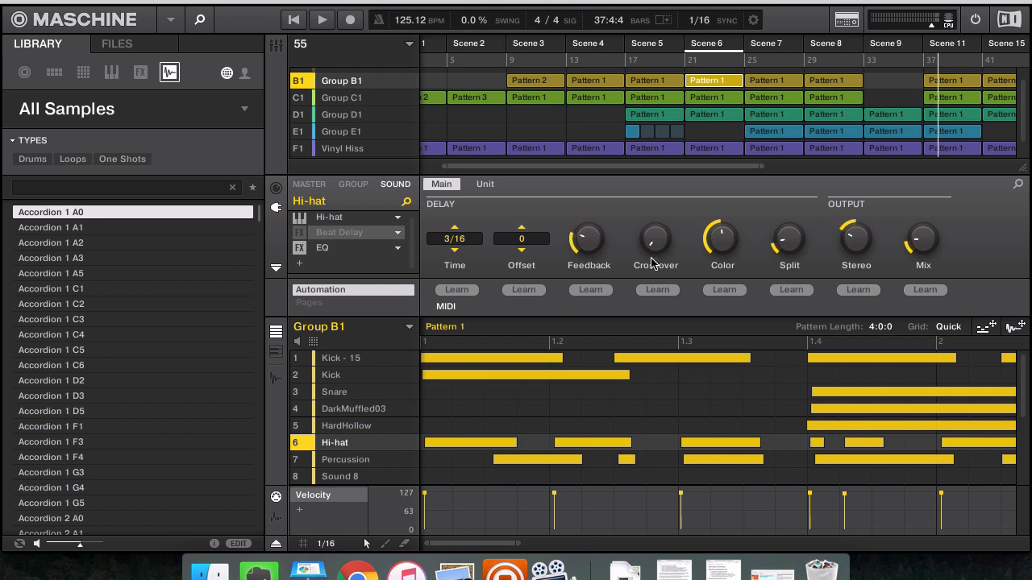
pyautogui.moveTo(657, 240); pyautogui.dragTo(657, 182)
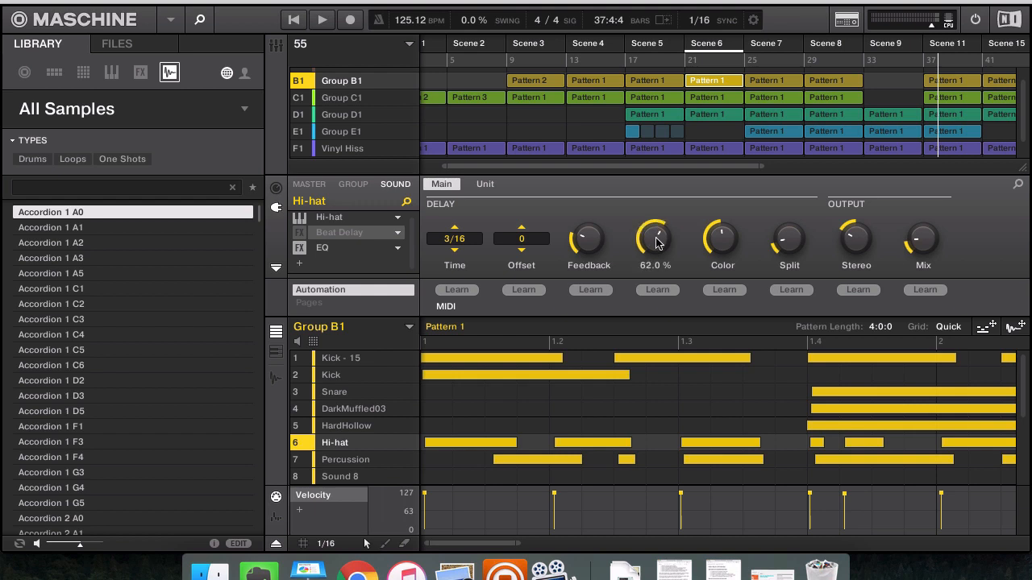
pyautogui.moveTo(657, 242); pyautogui.dragTo(657, 278)
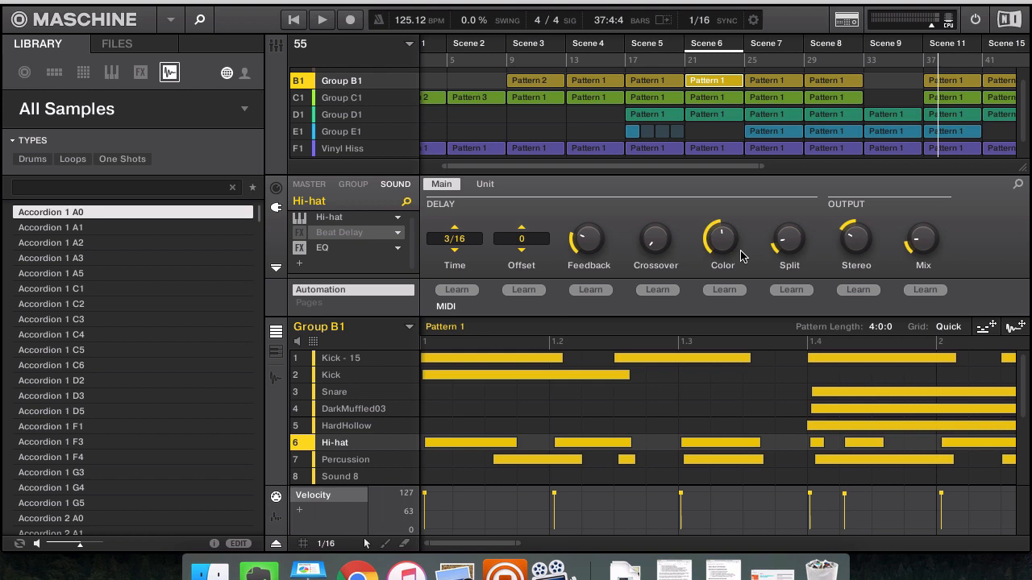
# Examine the Beat Delay's Unit setting and the note-value choices offered for its delay Time
pyautogui.moveTo(793, 244)
pyautogui.click(481, 184)
pyautogui.click(443, 185)
pyautogui.click(484, 183)
pyautogui.click(454, 239)
pyautogui.click(543, 240)
pyautogui.click(442, 185)
pyautogui.click(484, 184)
pyautogui.click(477, 238)
pyautogui.click(543, 262)
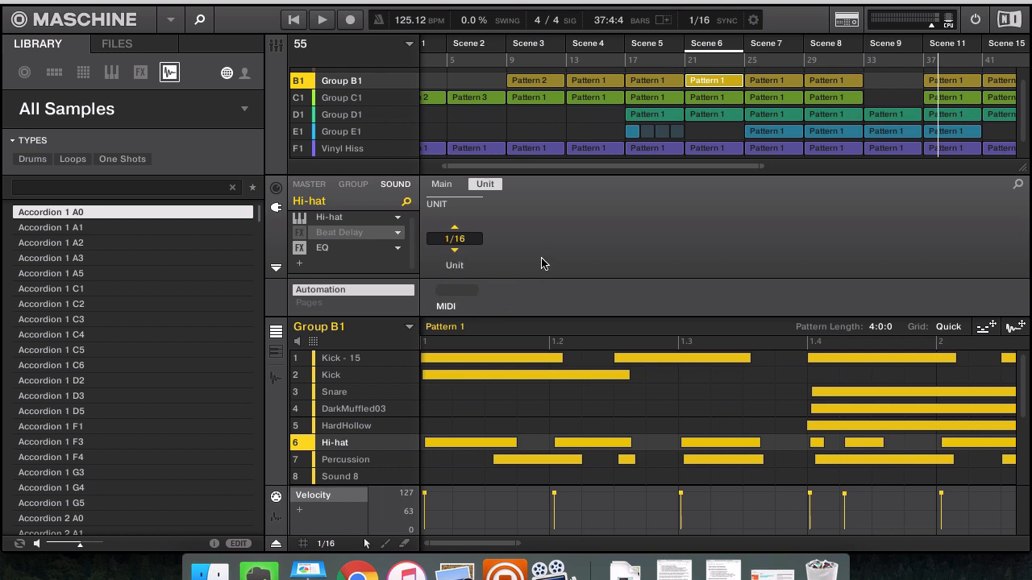
pyautogui.click(451, 188)
pyautogui.click(486, 187)
pyautogui.click(474, 242)
pyautogui.click(554, 263)
pyautogui.click(445, 187)
pyautogui.click(474, 242)
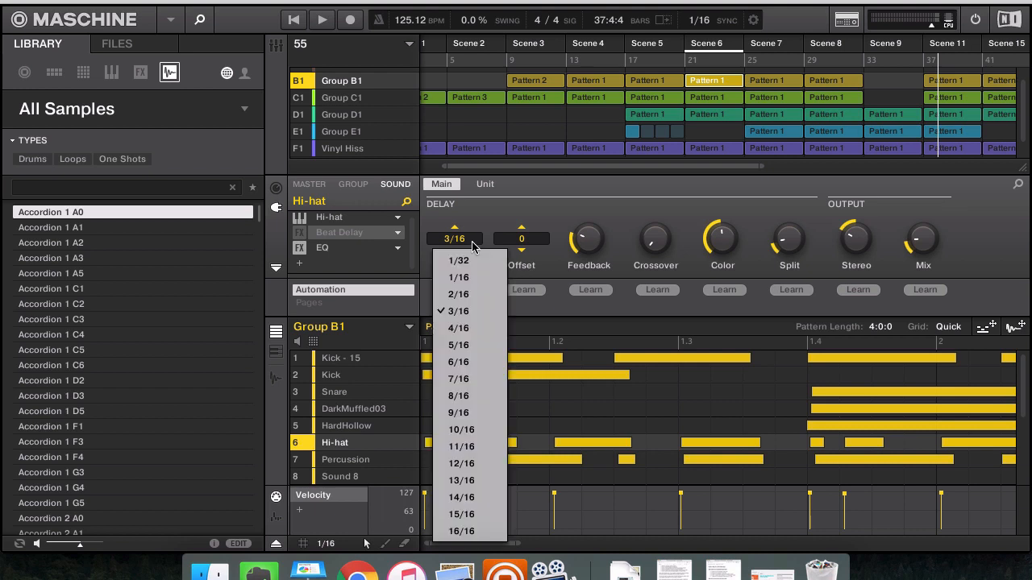
pyautogui.click(525, 219)
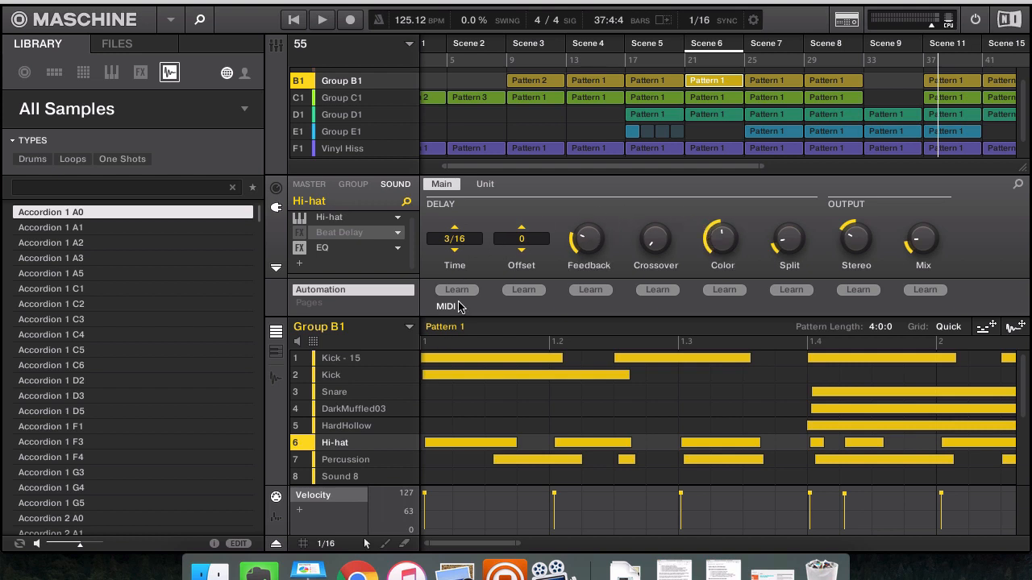
# Mute Group C1, Group D1, Group E1 and Vinyl Hiss so only the Group B1 drums sound
pyautogui.click(397, 233)
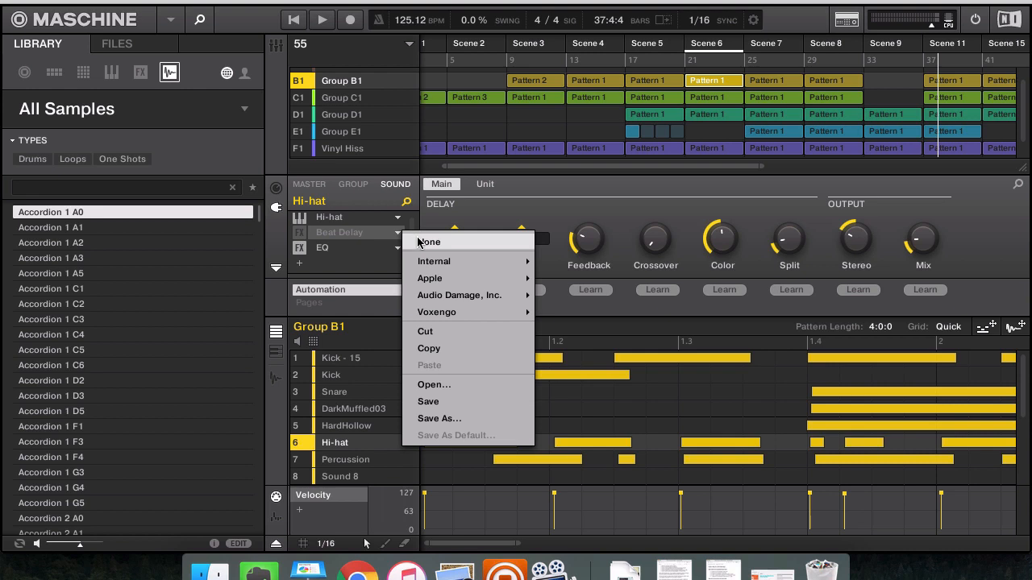
pyautogui.click(301, 100)
pyautogui.click(299, 100)
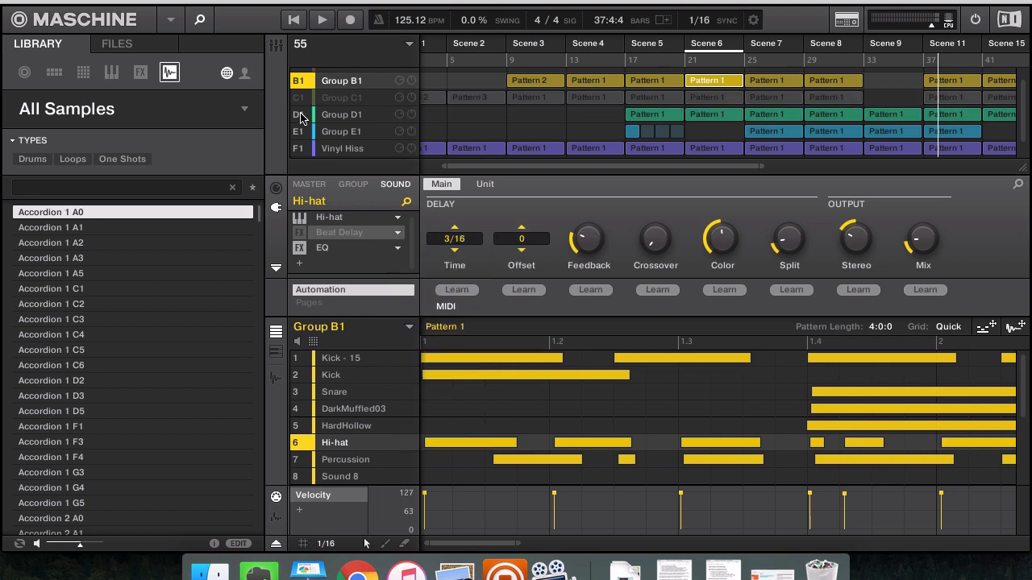
pyautogui.click(300, 114)
pyautogui.click(300, 131)
pyautogui.click(298, 148)
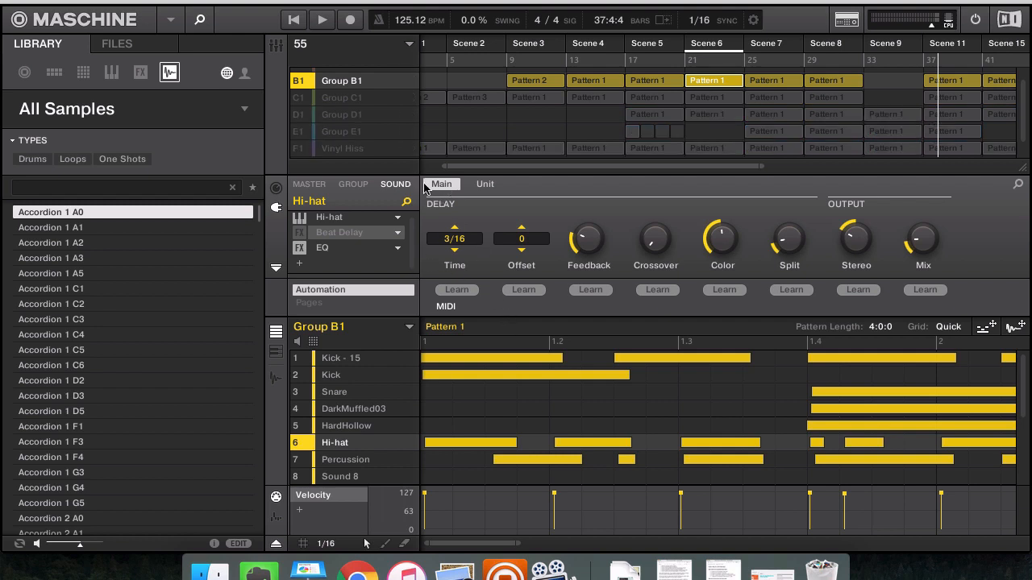
# Play Scene 6 as a loop and remove the existing Beat Delay from the Hi-hat sound
pyautogui.click(304, 25)
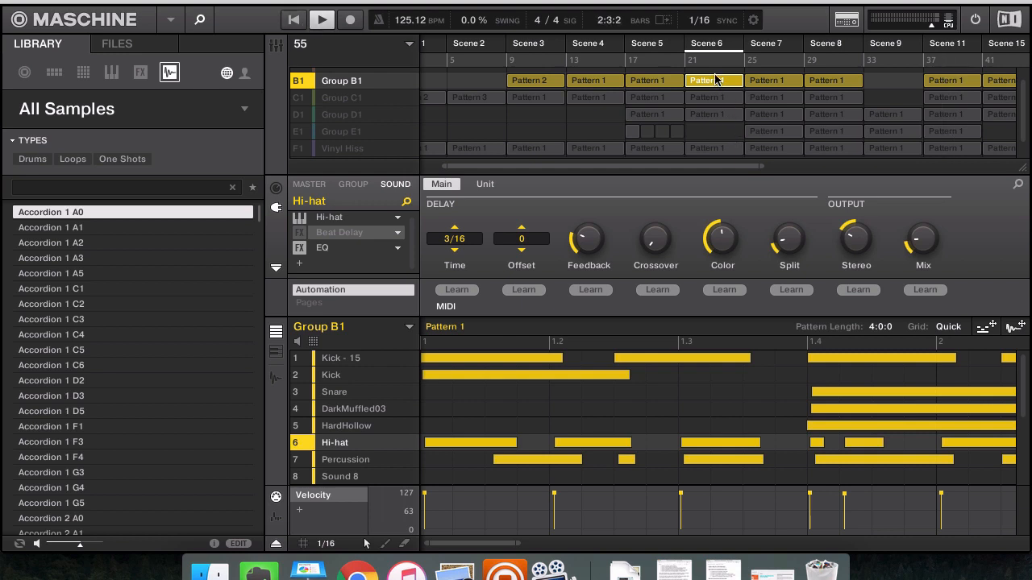
pyautogui.click(715, 78)
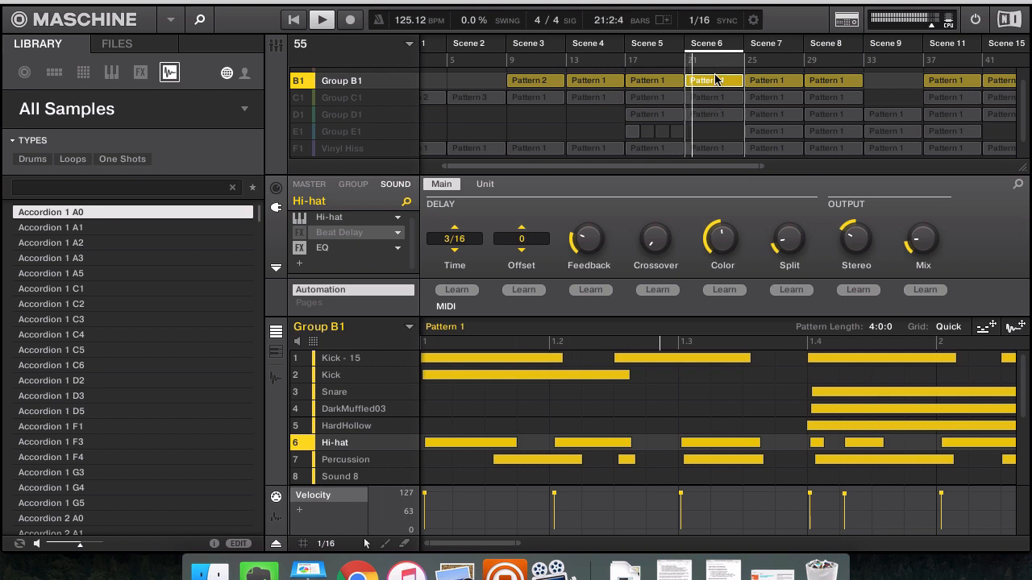
pyautogui.press('XF86AudioRaiseVolume')
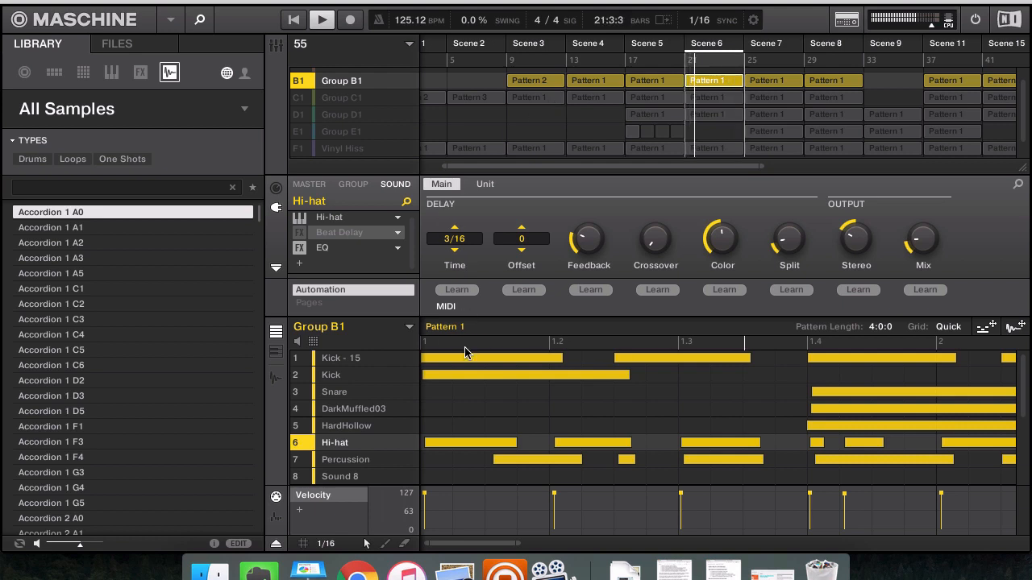
pyautogui.click(397, 237)
pyautogui.click(419, 242)
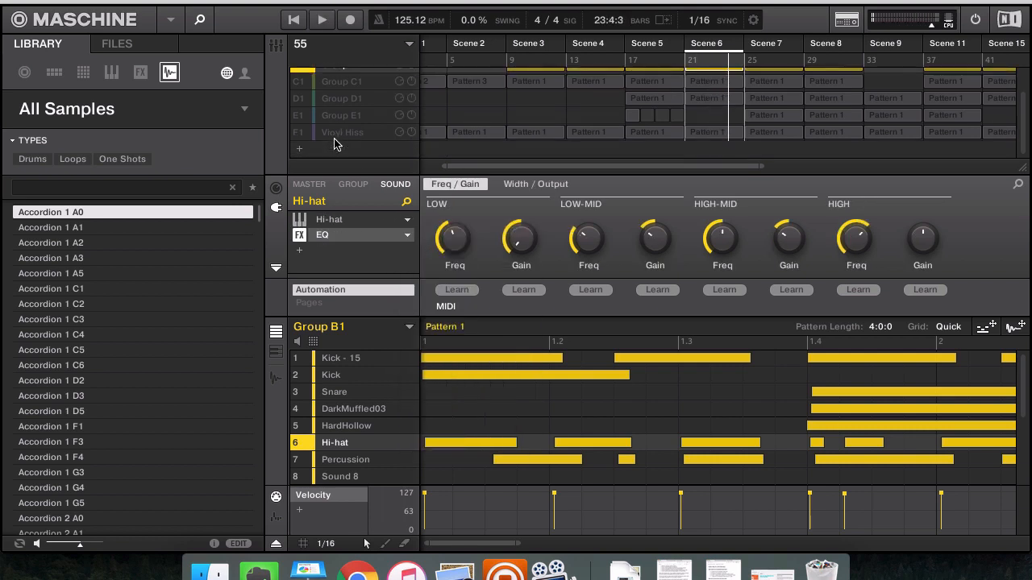
# Examine the effect sounds in the Sends group, including the empty Sound 7, and return to Group B1's Hi-hat
pyautogui.scroll(-2, 335, 143)
pyautogui.scroll(3, 335, 143)
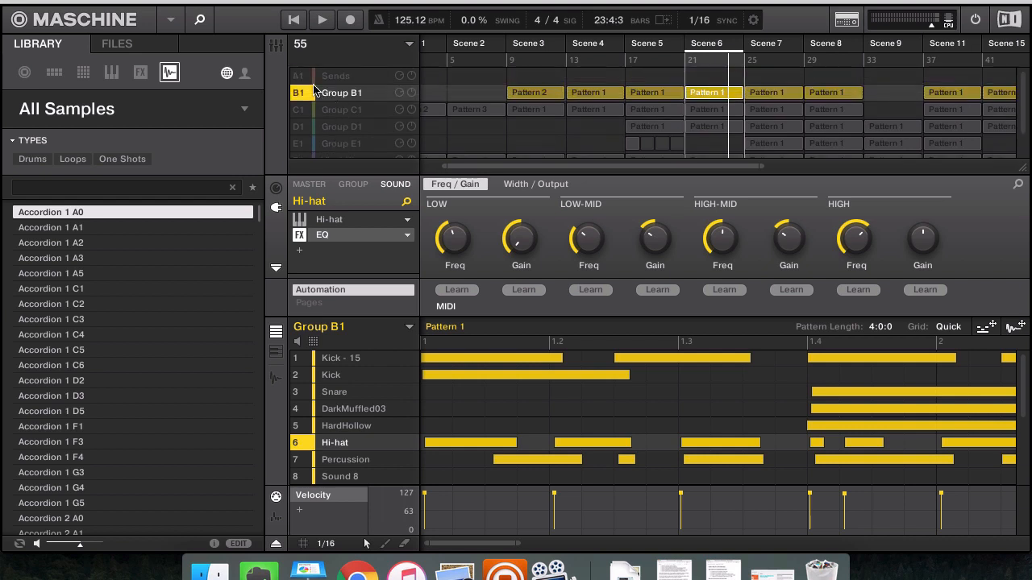
pyautogui.click(339, 77)
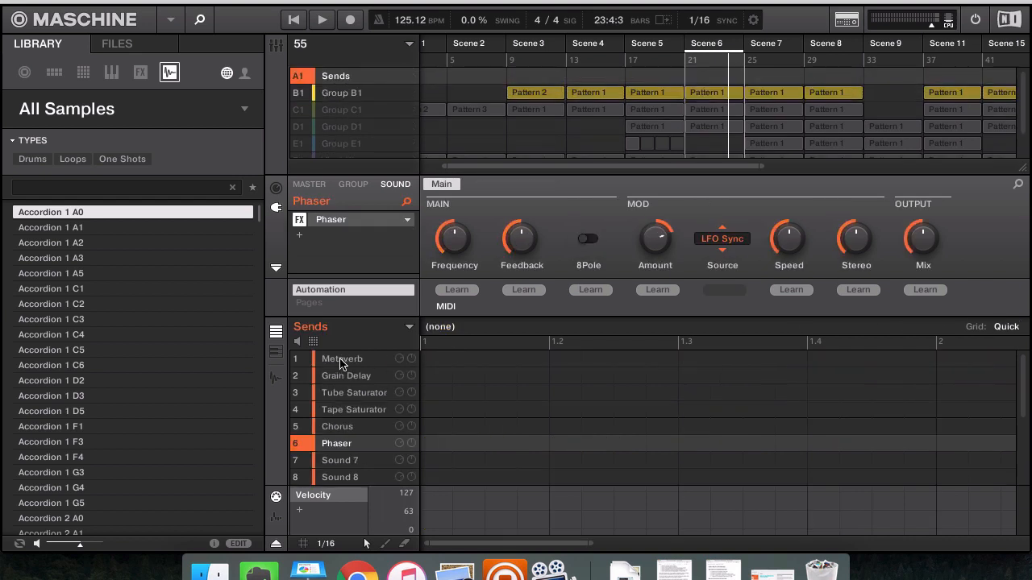
pyautogui.click(358, 463)
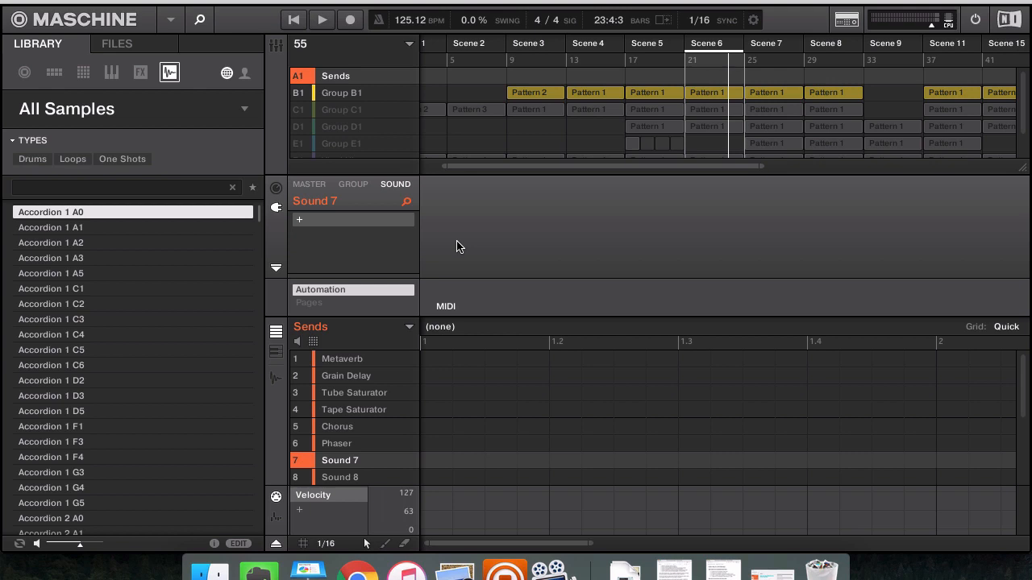
pyautogui.click(360, 94)
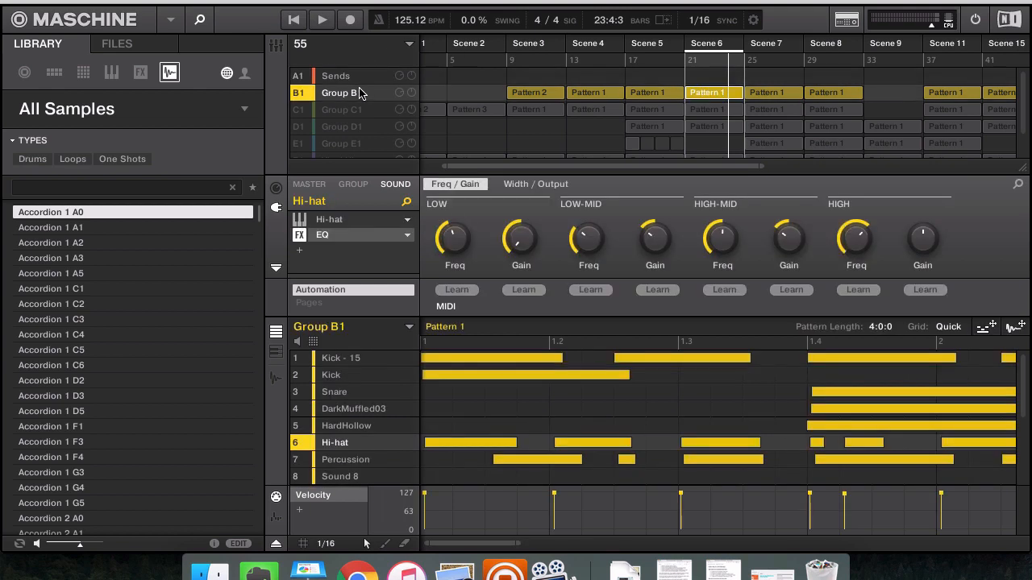
pyautogui.click(365, 78)
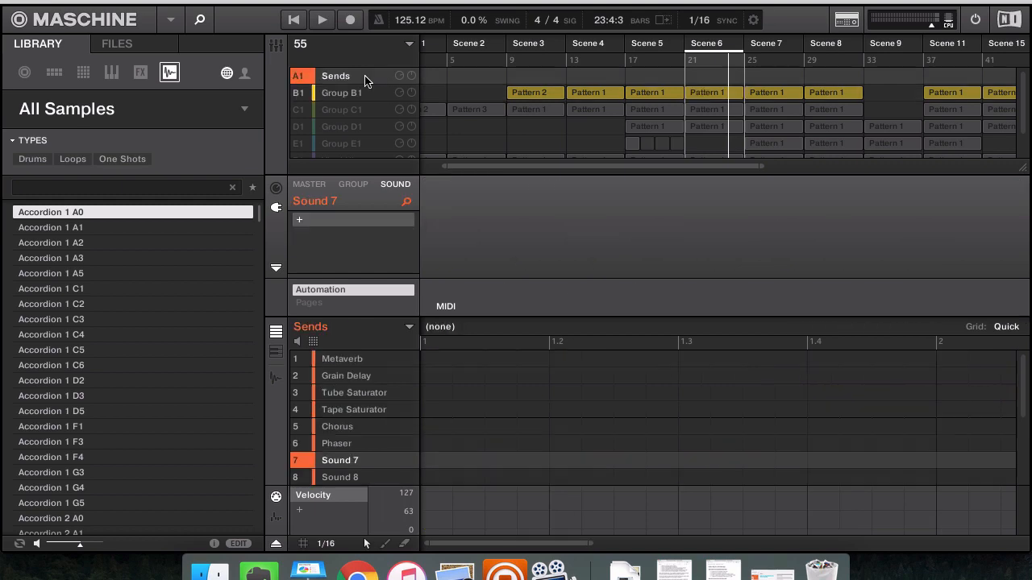
pyautogui.click(360, 94)
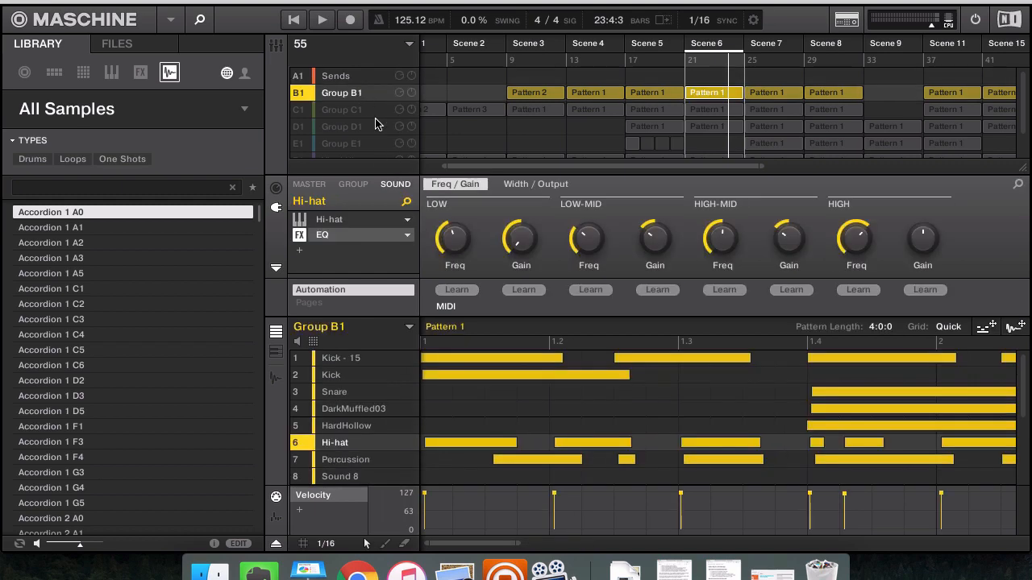
pyautogui.click(350, 81)
pyautogui.click(357, 94)
# Add an internal Beat Delay after the EQ on the Hi-hat sound and solo that sound
pyautogui.click(299, 250)
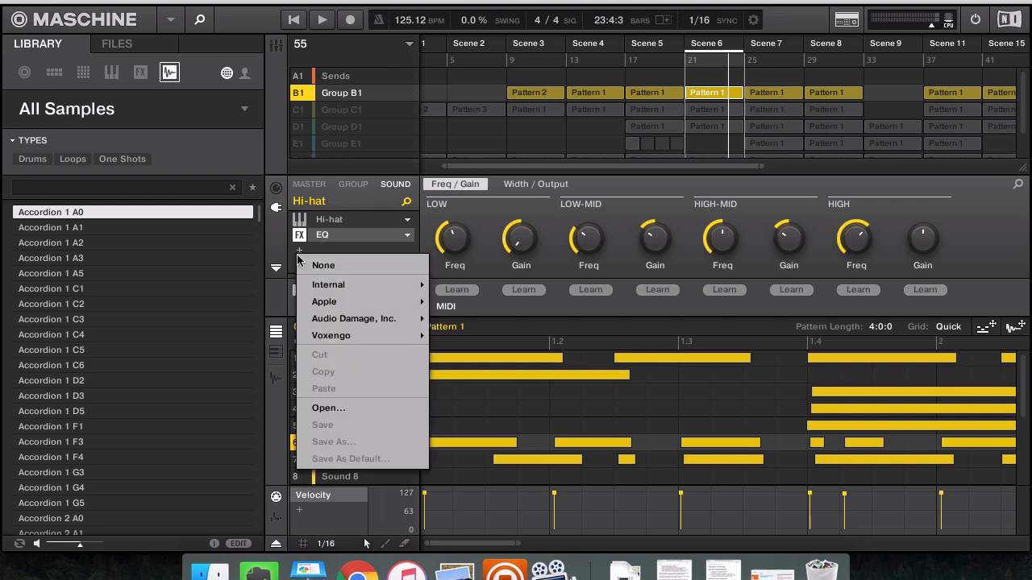
pyautogui.moveTo(354, 286)
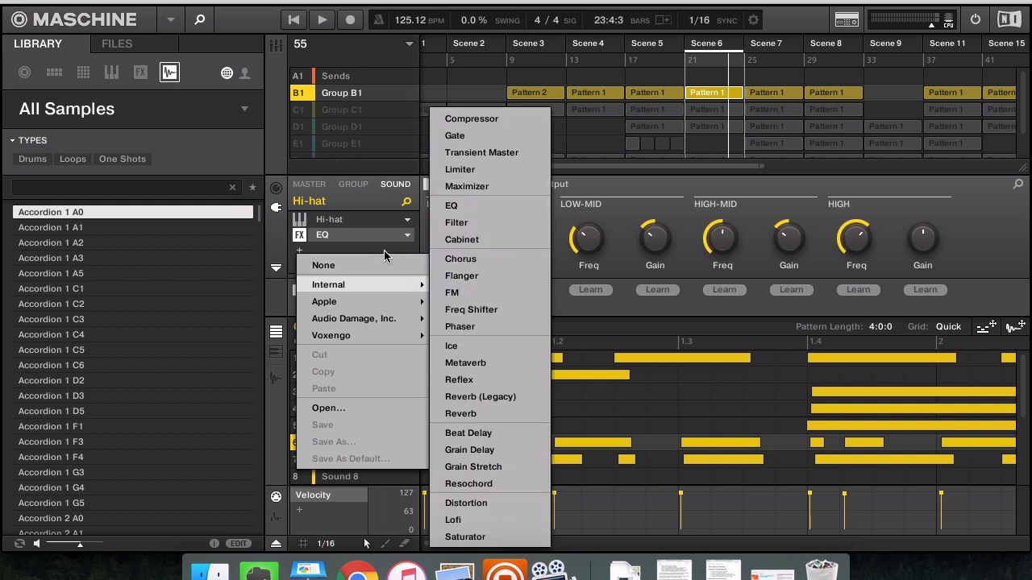
pyautogui.click(566, 305)
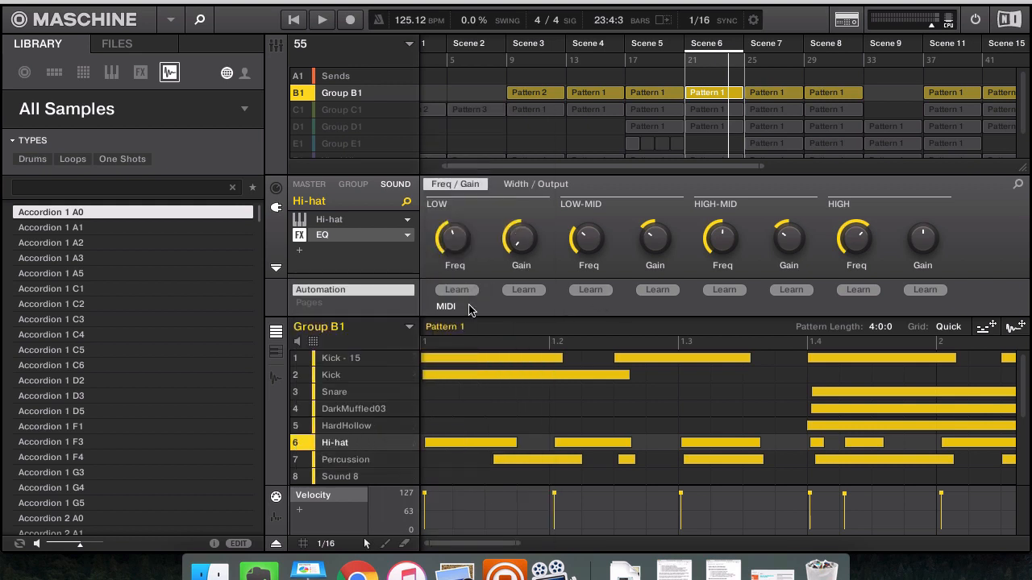
pyautogui.click(304, 255)
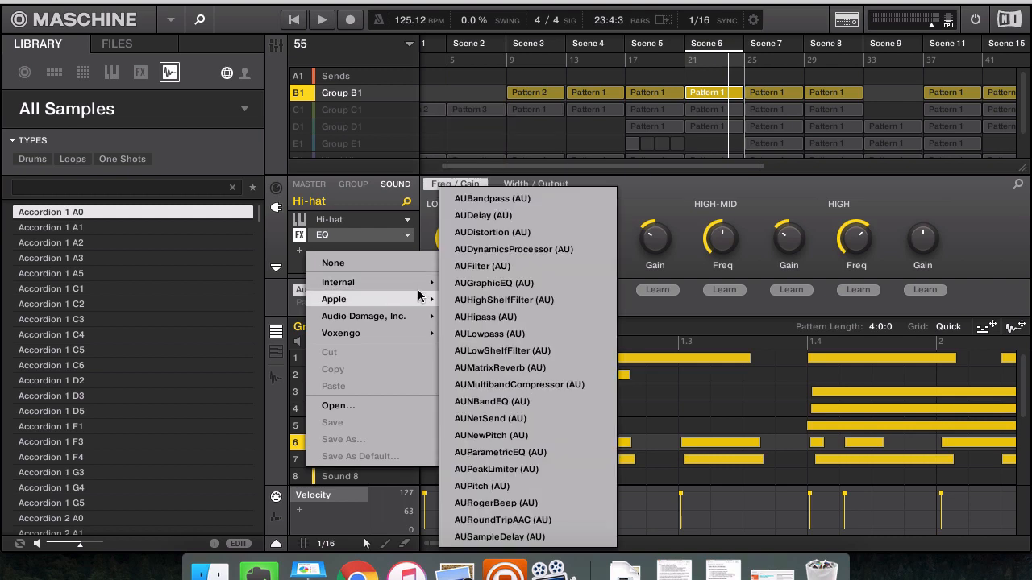
pyautogui.moveTo(411, 282)
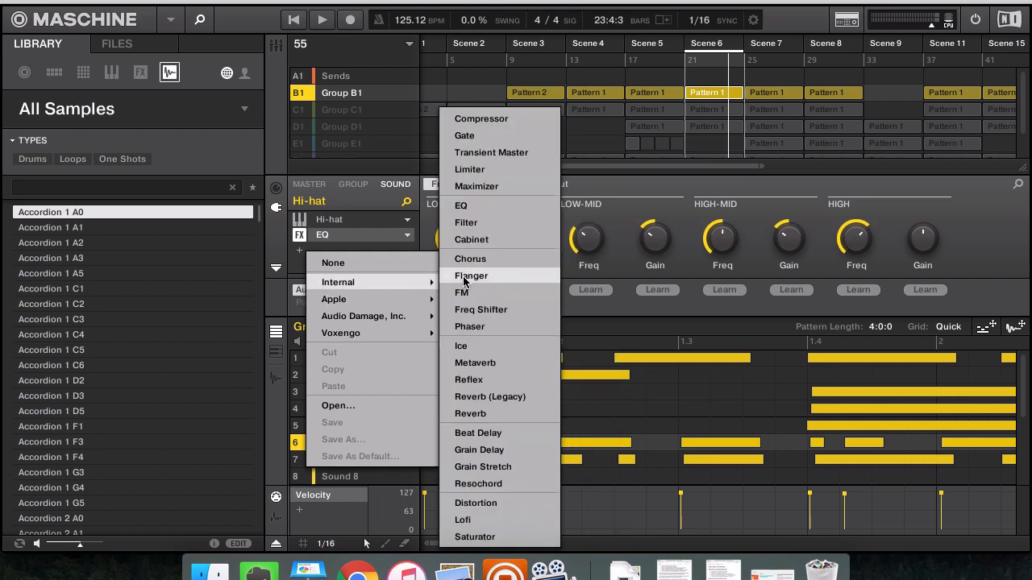
pyautogui.click(477, 434)
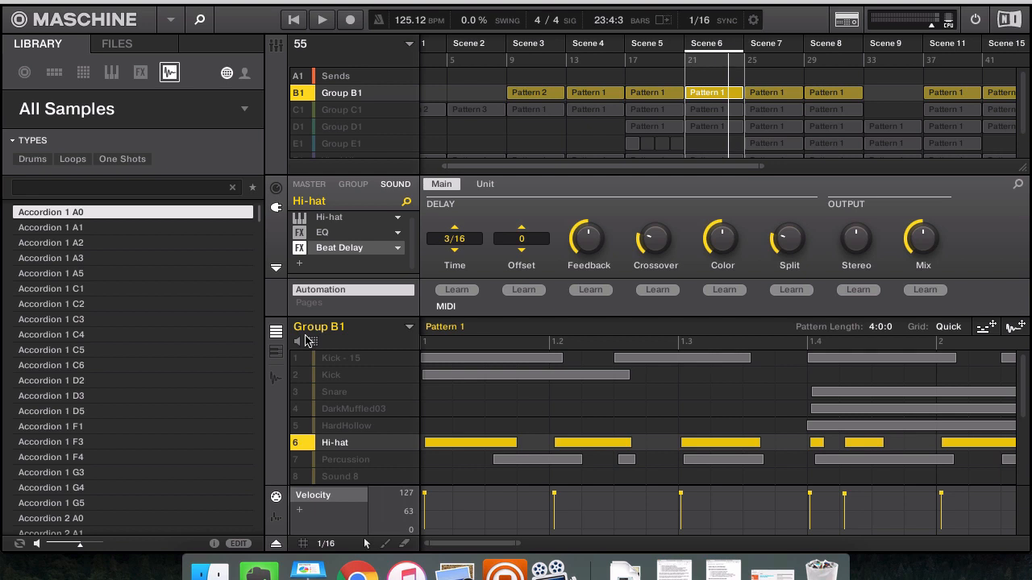
# Play the Scene 6 loop at a louder system volume, comparing the Hi-hat with the Beat Delay bypassed and re-enabled
pyautogui.click(297, 248)
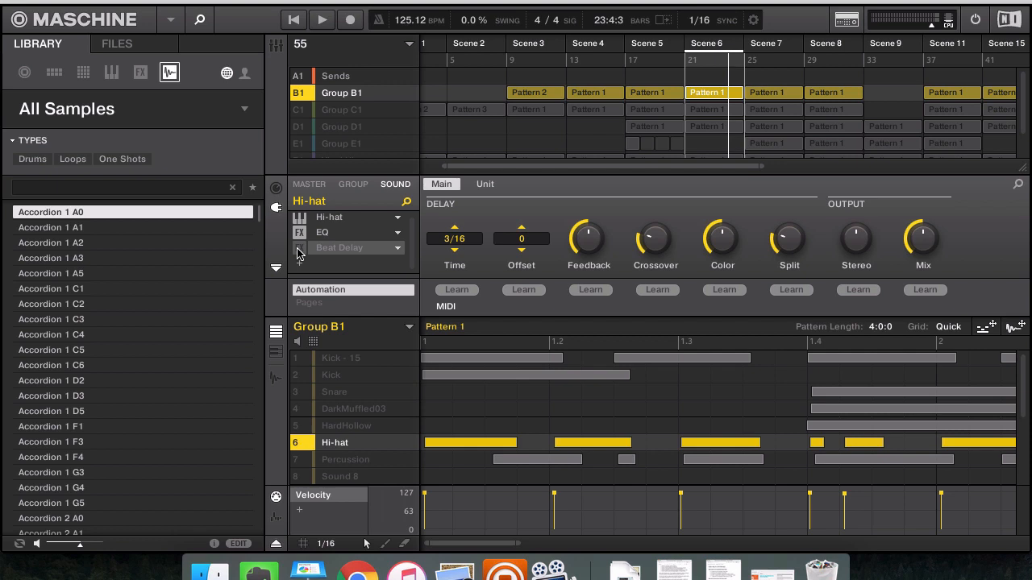
pyautogui.press('space')
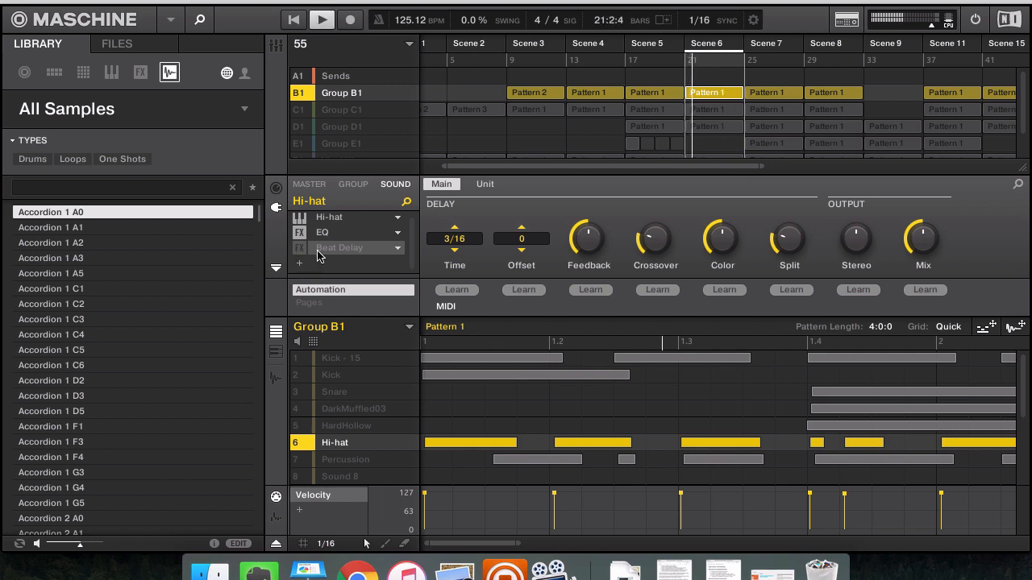
pyautogui.press('XF86AudioRaiseVolume')
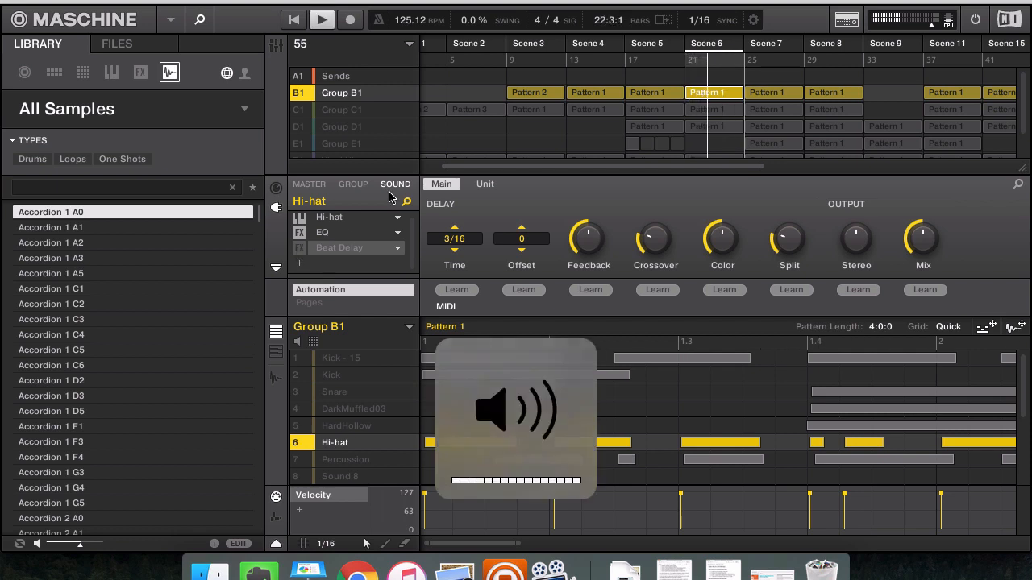
pyautogui.click(303, 250)
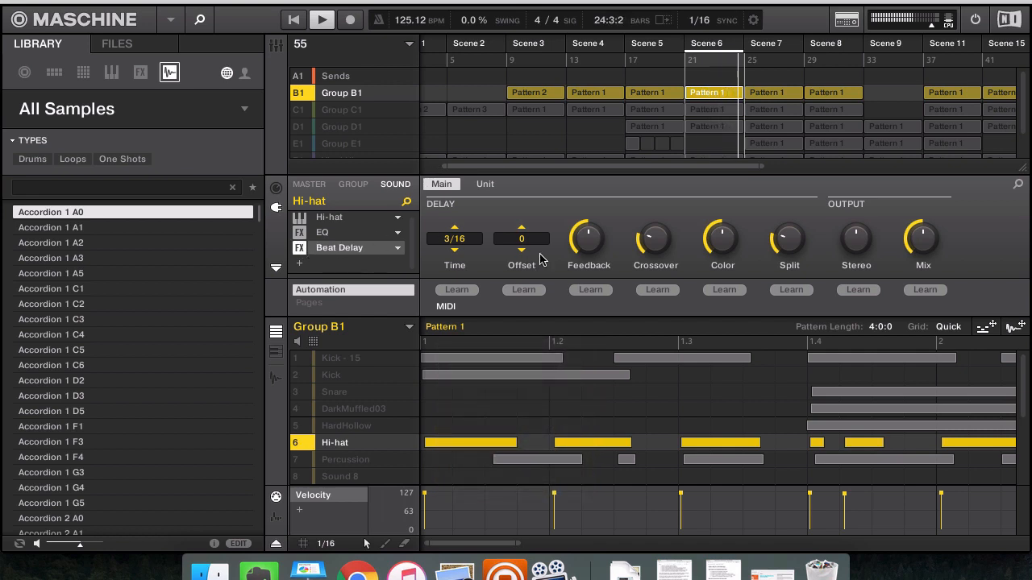
pyautogui.moveTo(588, 248)
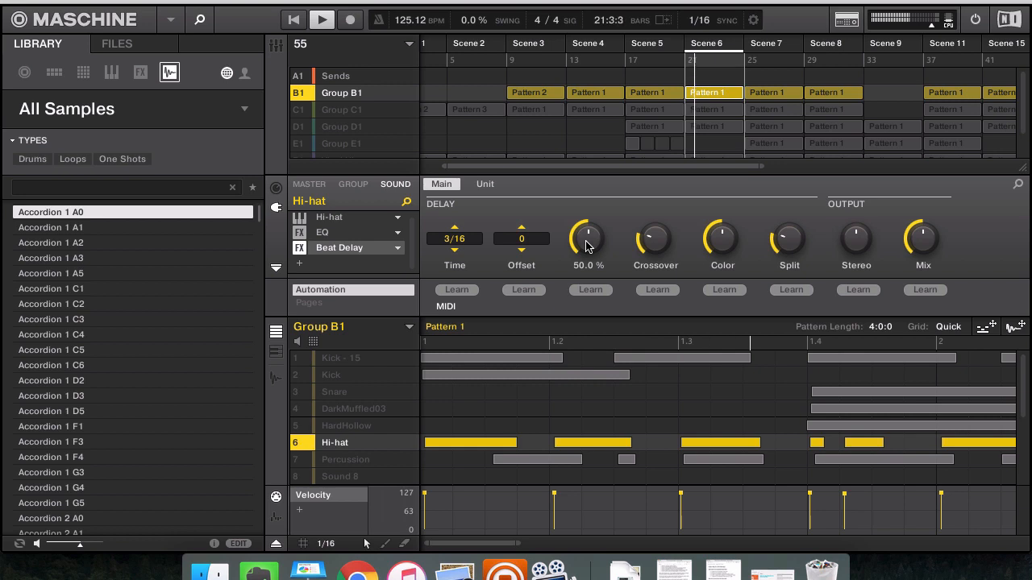
# Lower the Feedback of the Hi-hat's Beat Delay to 20.5 % and stop playback
pyautogui.scroll(-2, 586, 247)
pyautogui.scroll(-8, 586, 247)
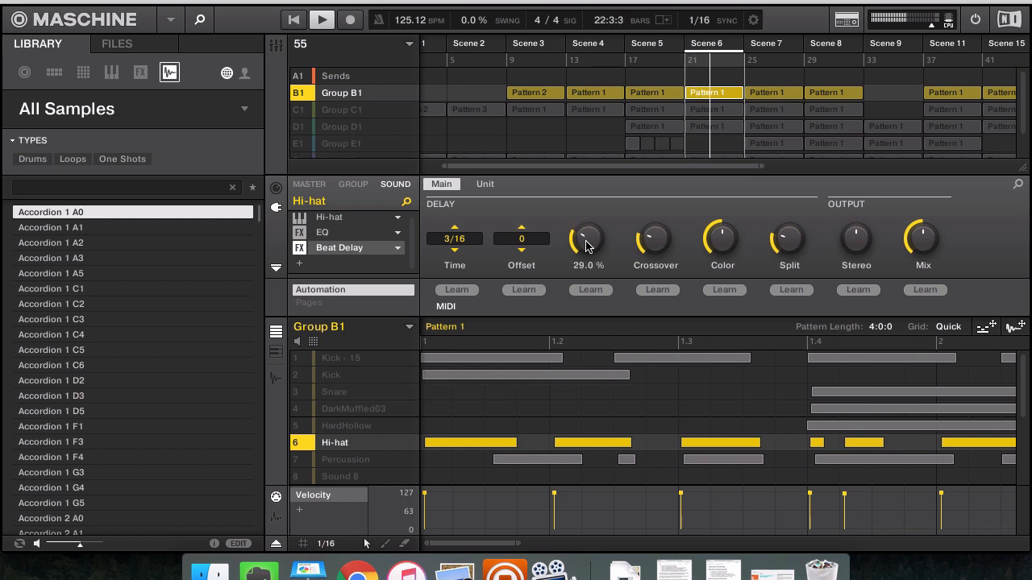
pyautogui.scroll(-1, 586, 248)
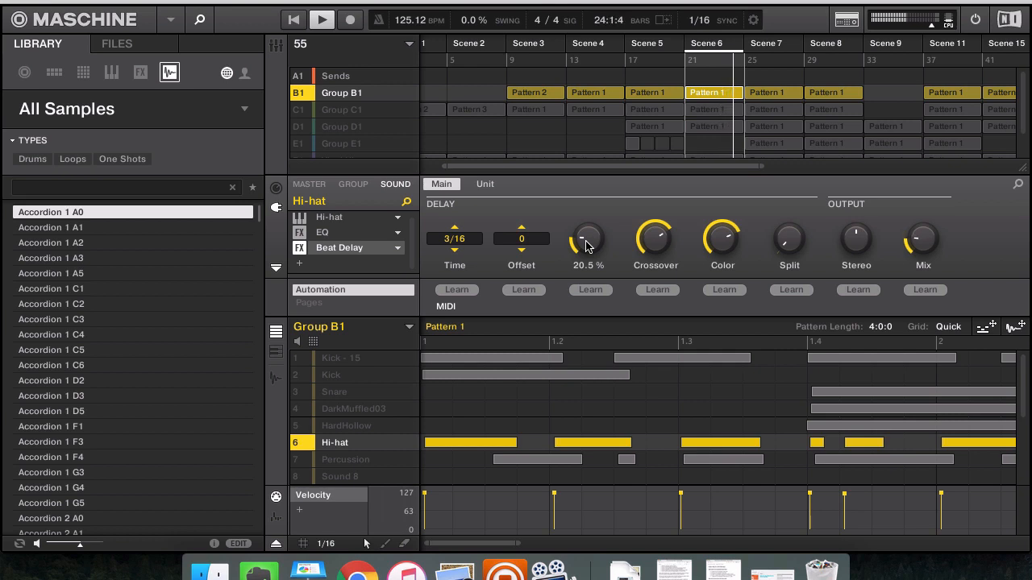
pyautogui.press('space')
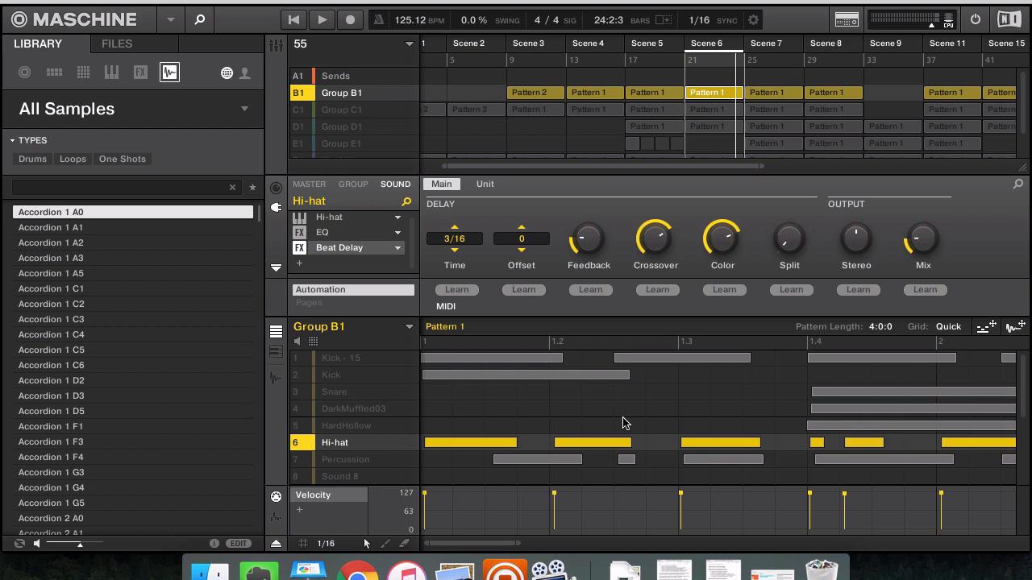
# Play the Scene 6 loop at a louder system volume, comparing the Hi-hat with the adjusted Beat Delay bypassed and re-enabled
pyautogui.click(299, 249)
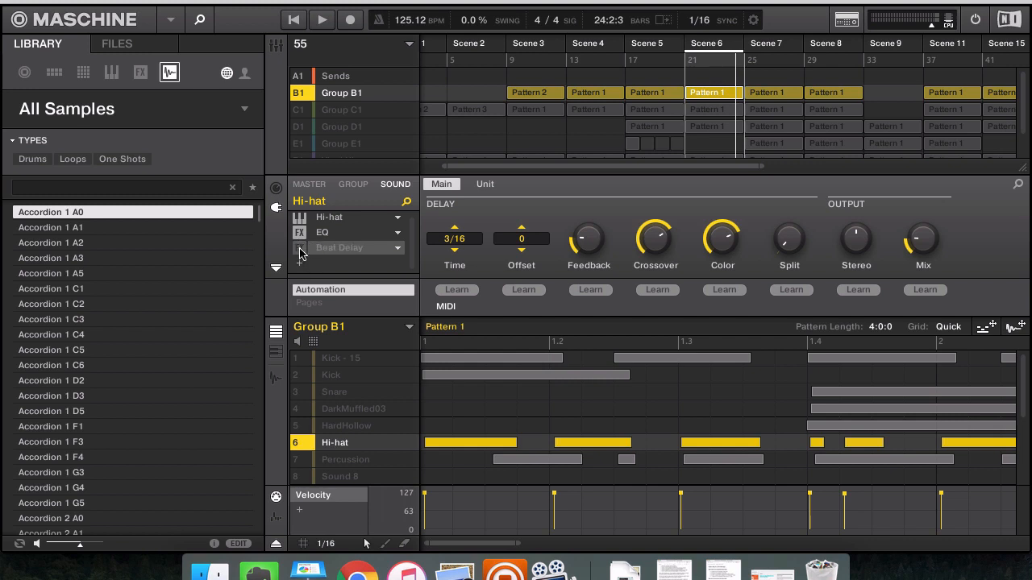
pyautogui.press('space')
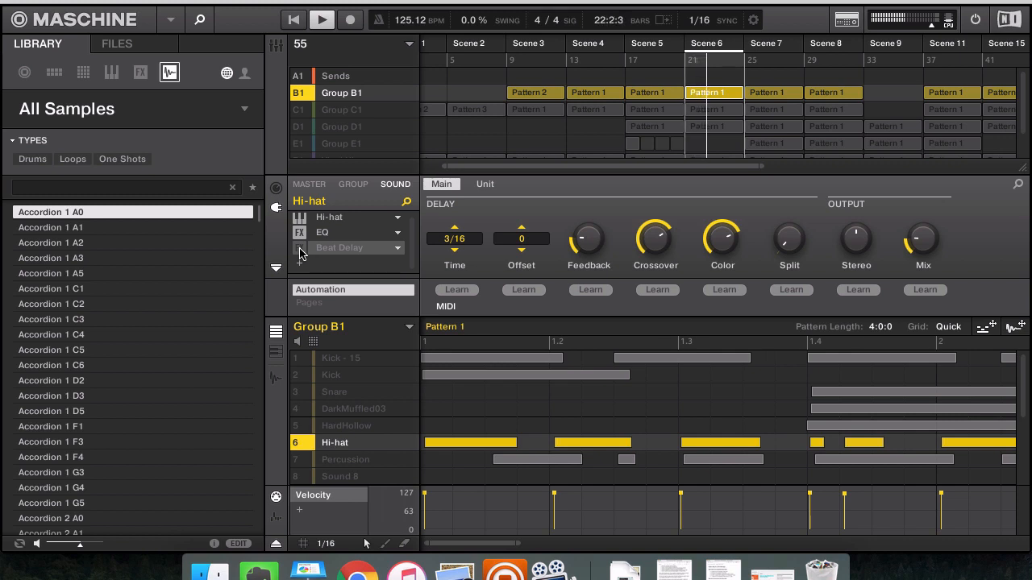
pyautogui.press('XF86AudioRaiseVolume')
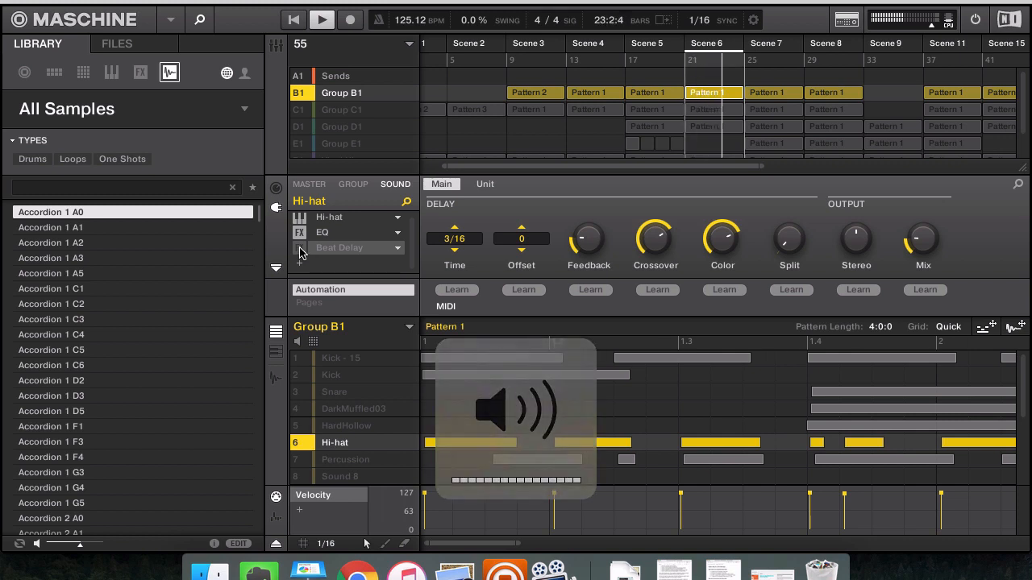
pyautogui.click(299, 250)
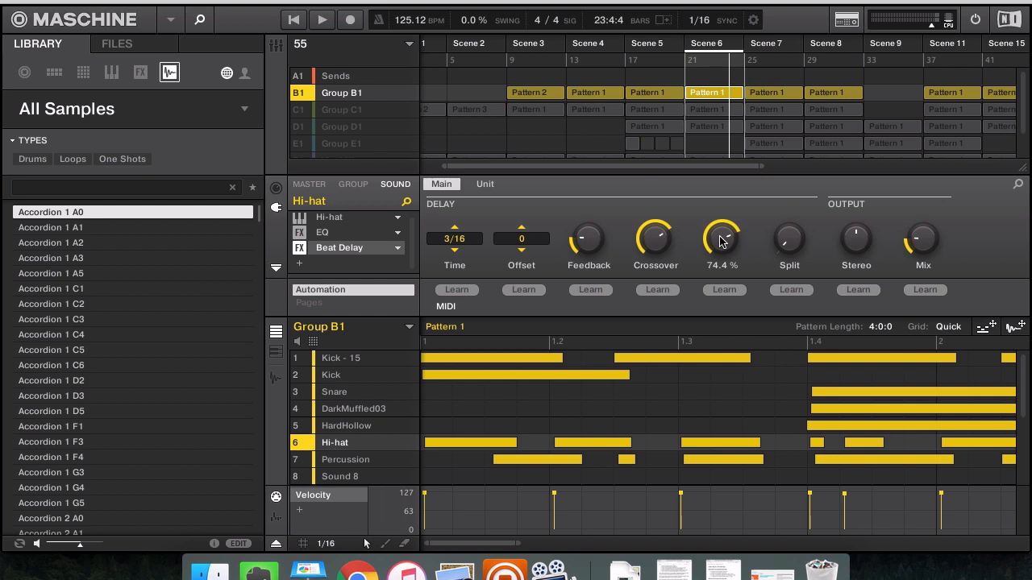
pyautogui.moveTo(785, 243)
pyautogui.click(775, 1)
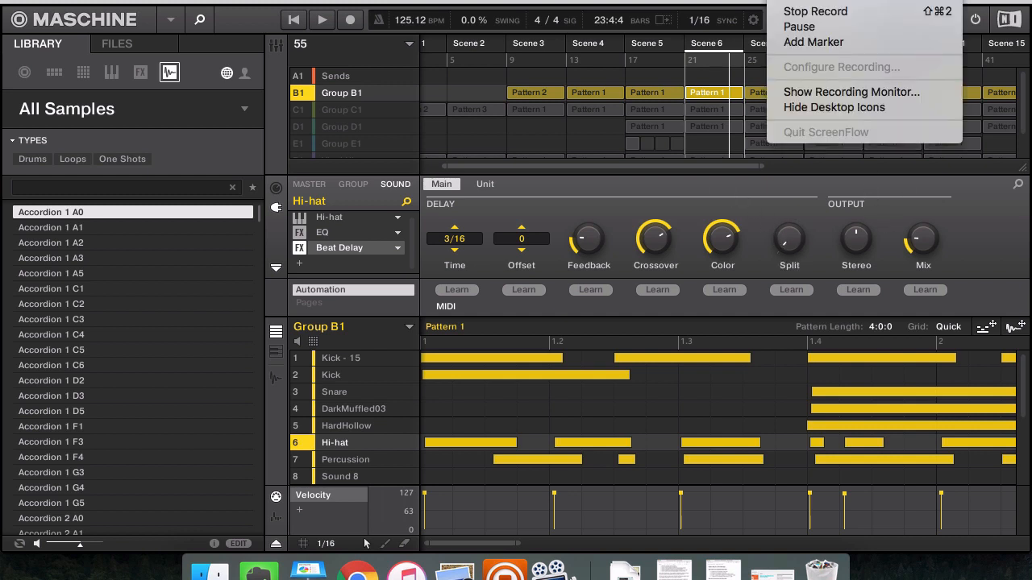
pyautogui.click(972, 177)
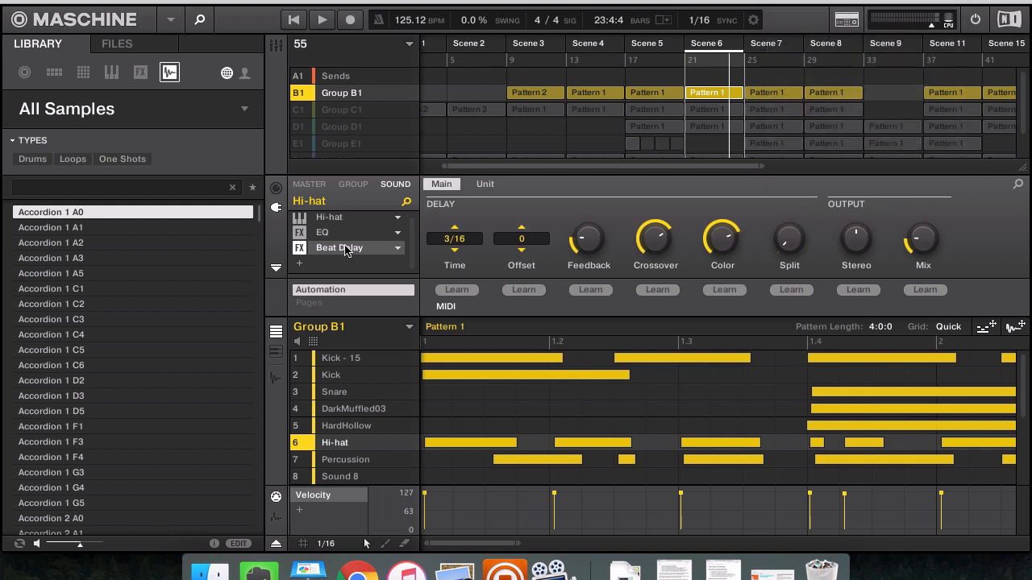
# Bypass the Hi-hat's Beat Delay and make Group C1 the selected, audible group in place of a muted Group B1
pyautogui.click(303, 252)
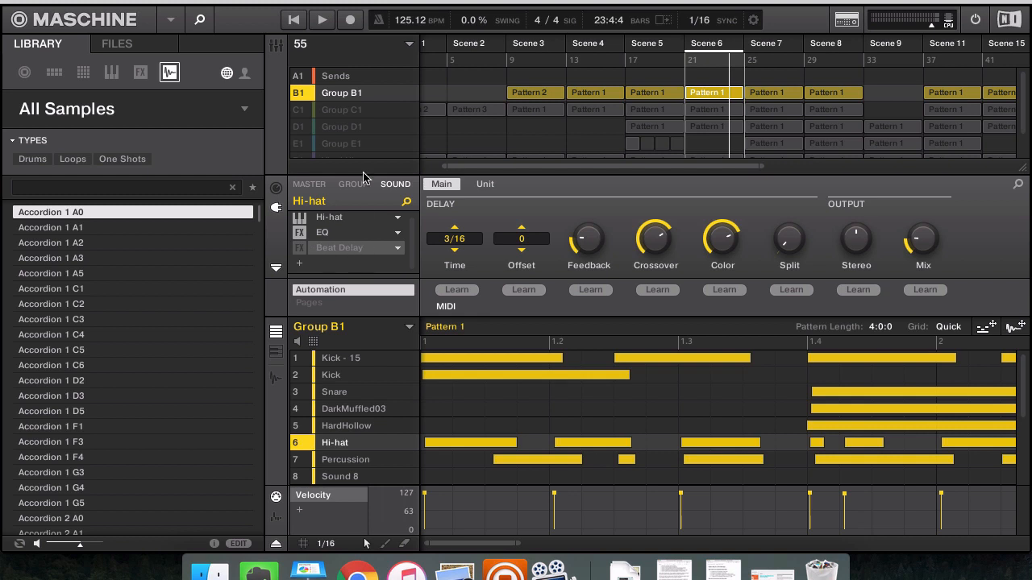
pyautogui.click(341, 114)
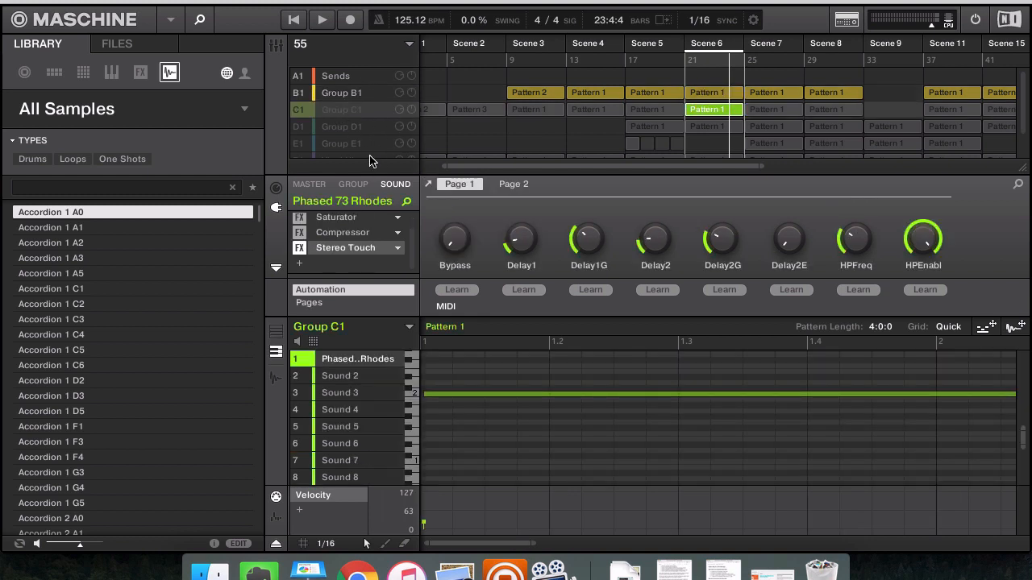
pyautogui.click(306, 116)
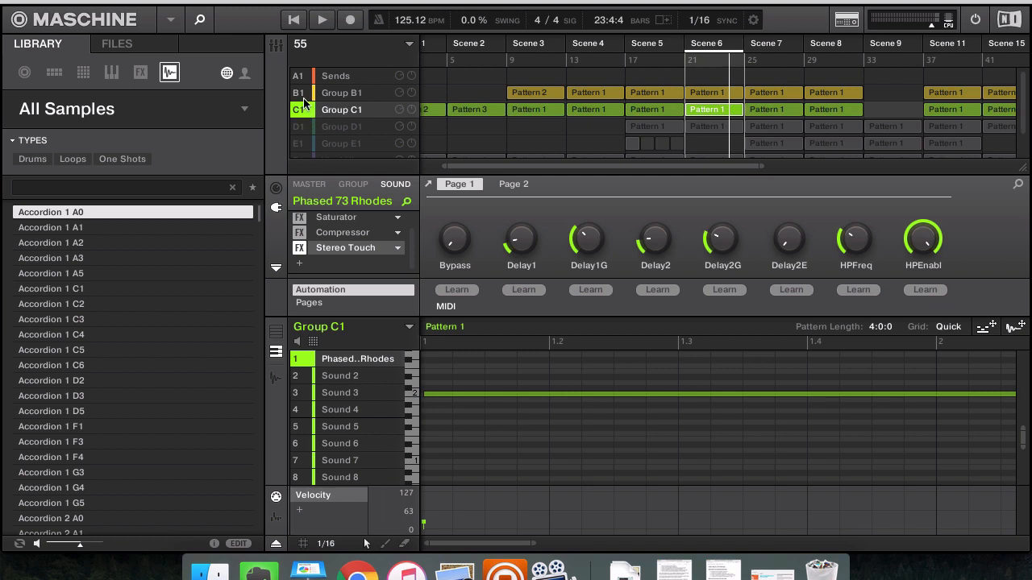
pyautogui.click(303, 98)
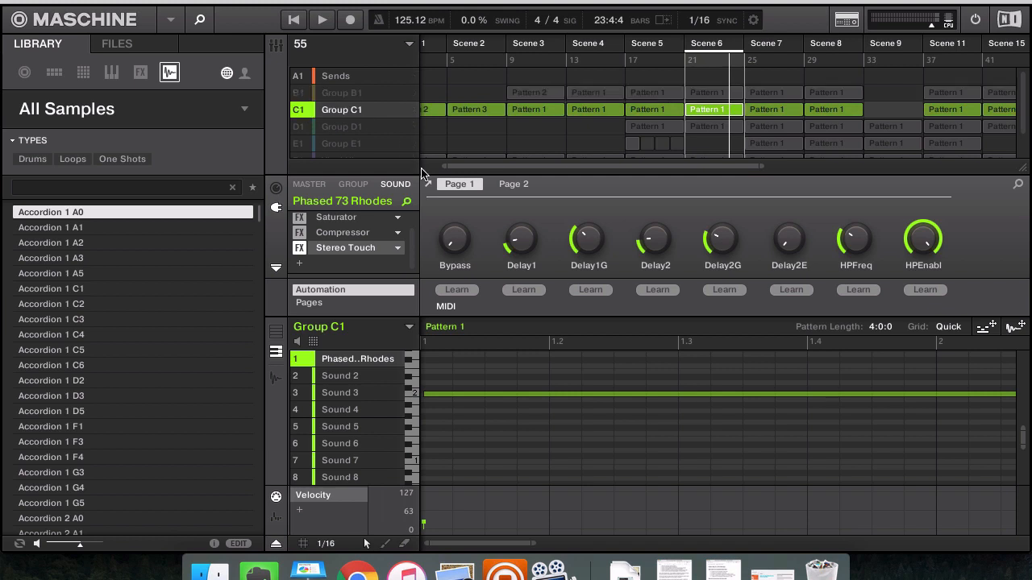
# Play the Phased 73 Rhodes loop with Stereo Touch bypassed, then stop and remove Stereo Touch from the sound
pyautogui.press('space')
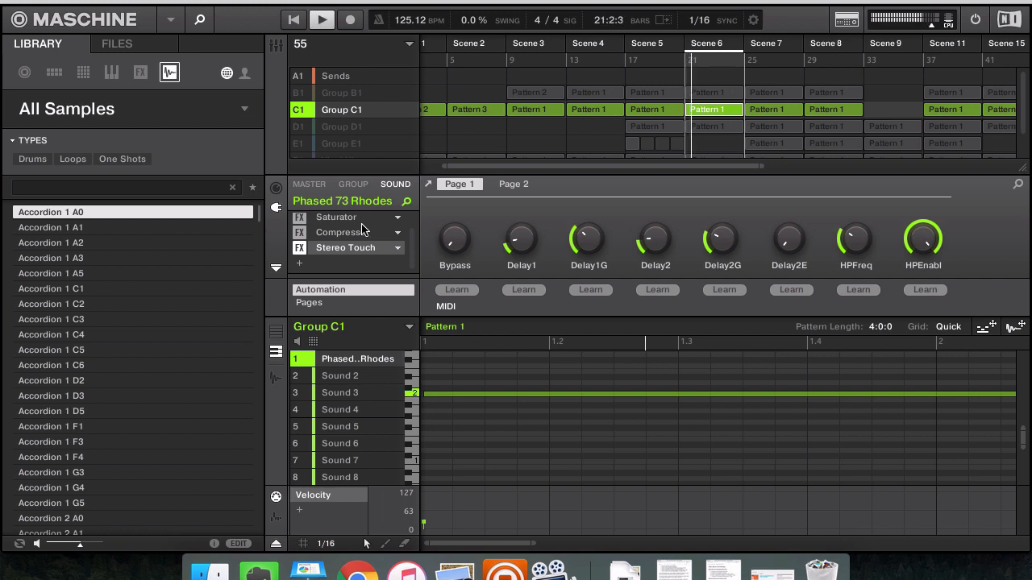
pyautogui.click(298, 248)
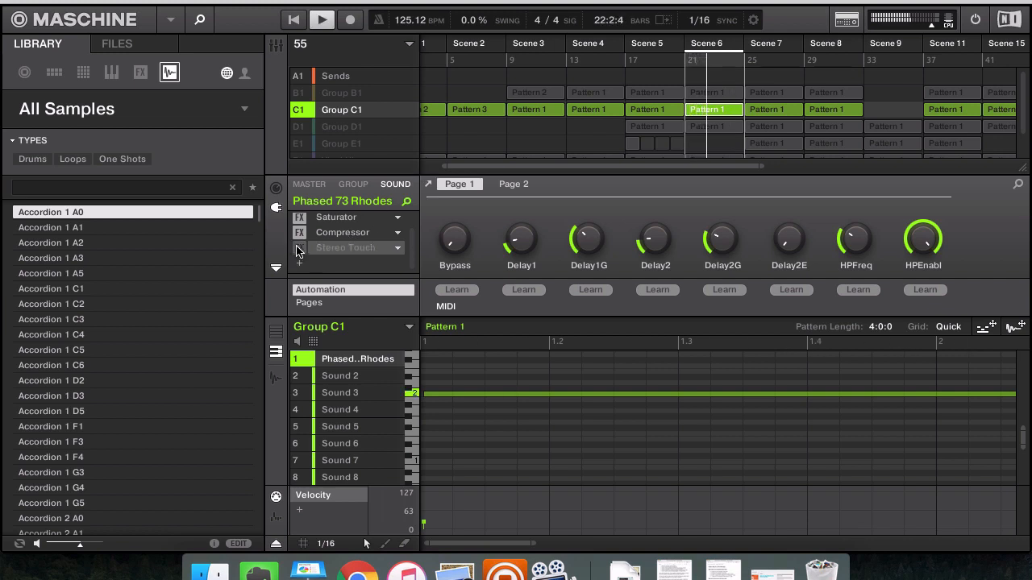
pyautogui.press('space')
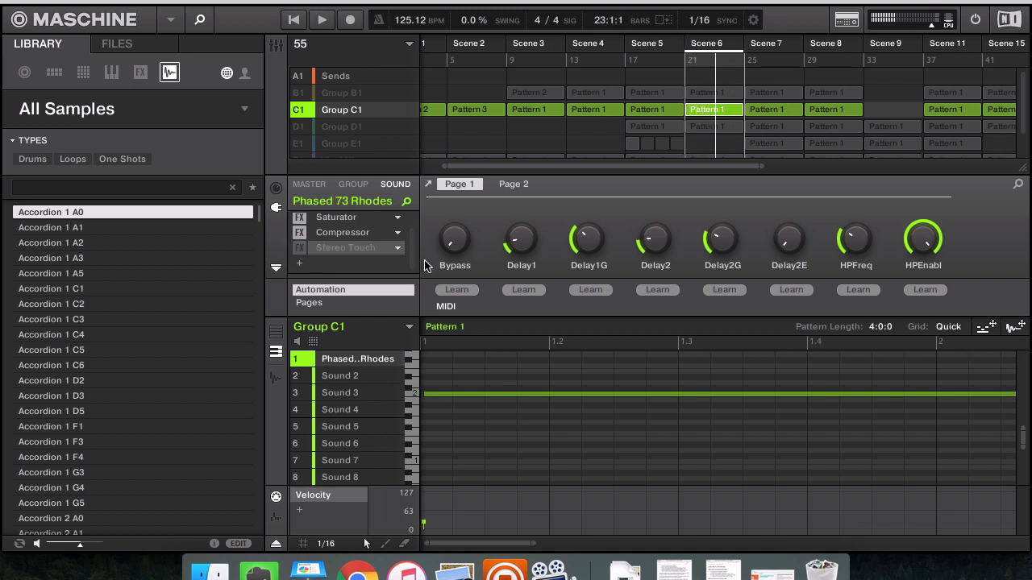
pyautogui.click(402, 252)
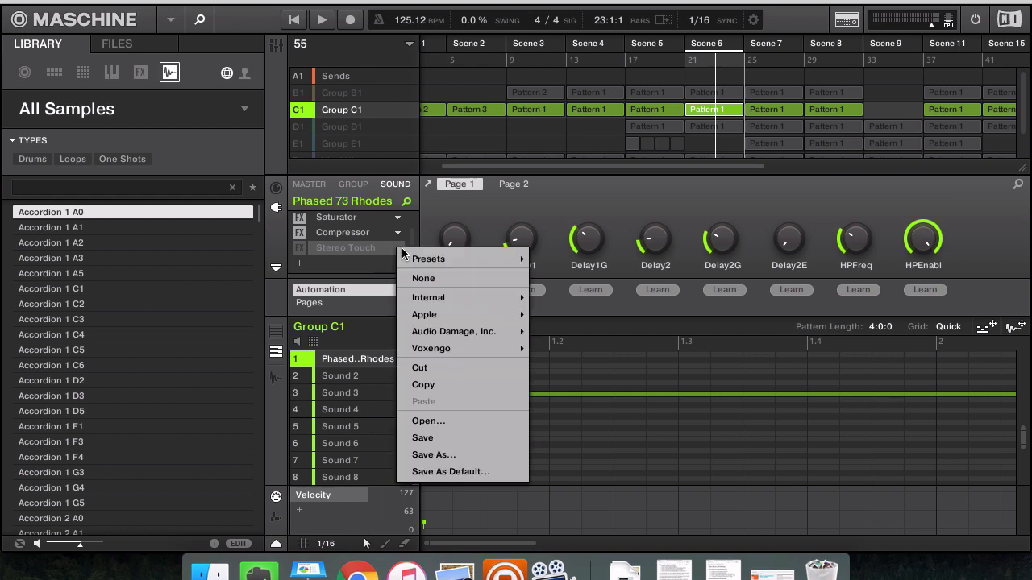
pyautogui.click(425, 280)
# Add an internal Beat Delay after the Compressor on the Phased 73 Rhodes sound
pyautogui.click(299, 264)
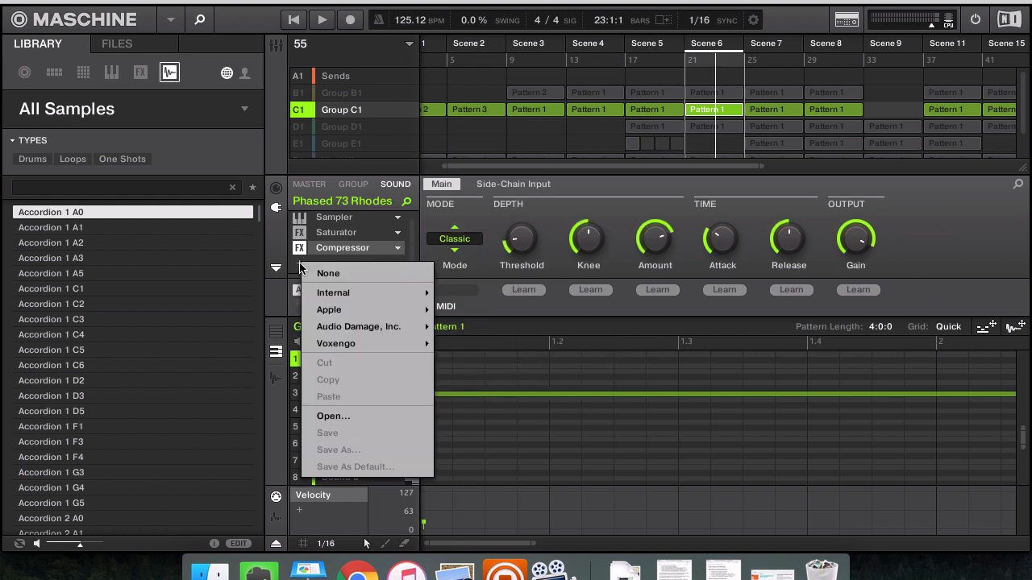
pyautogui.moveTo(372, 291)
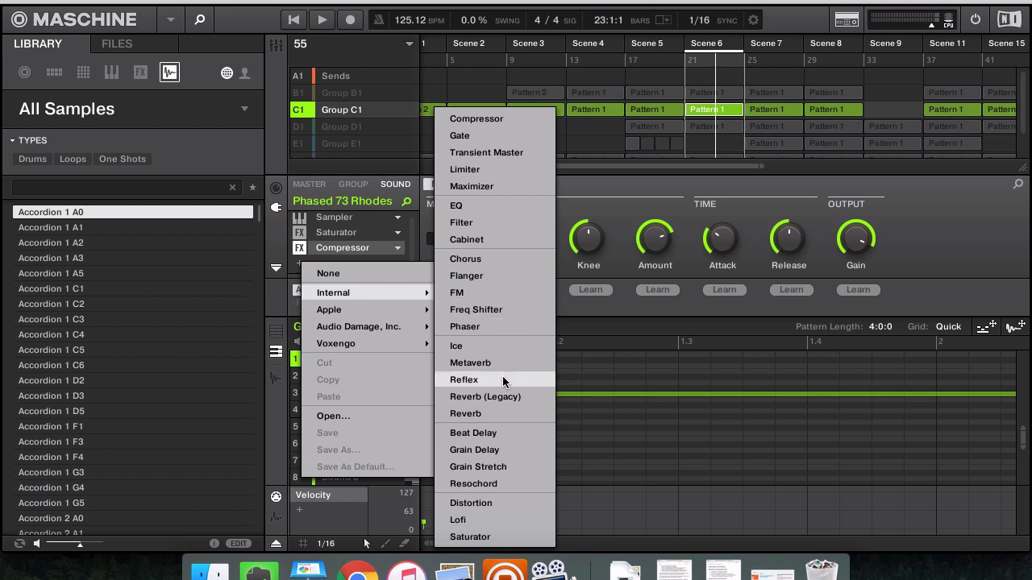
pyautogui.click(481, 433)
# Play the Scene 6 loop, comparing the Phased 73 Rhodes with its Beat Delay bypassed and re-enabled
pyautogui.click(300, 248)
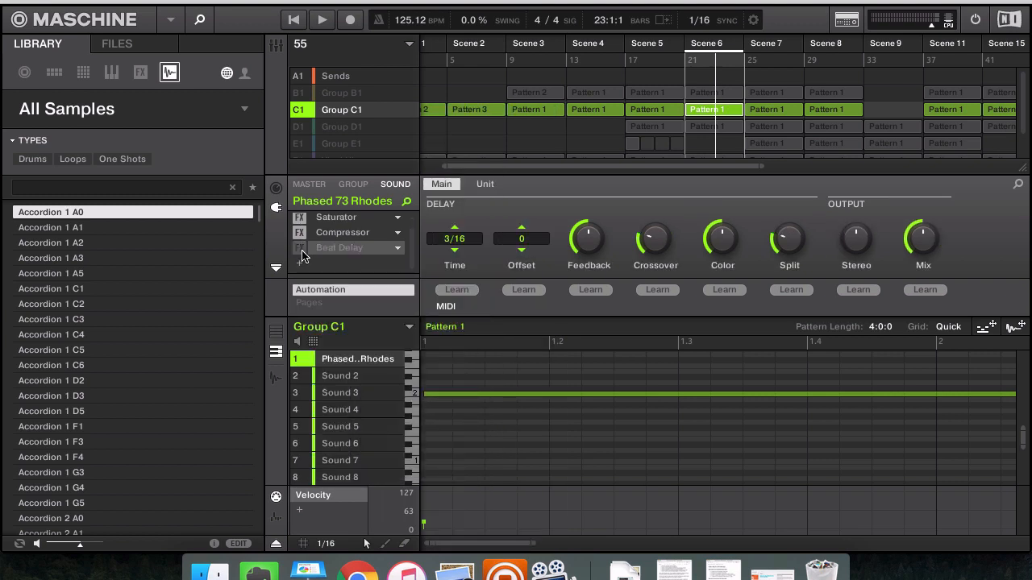
pyautogui.press('space')
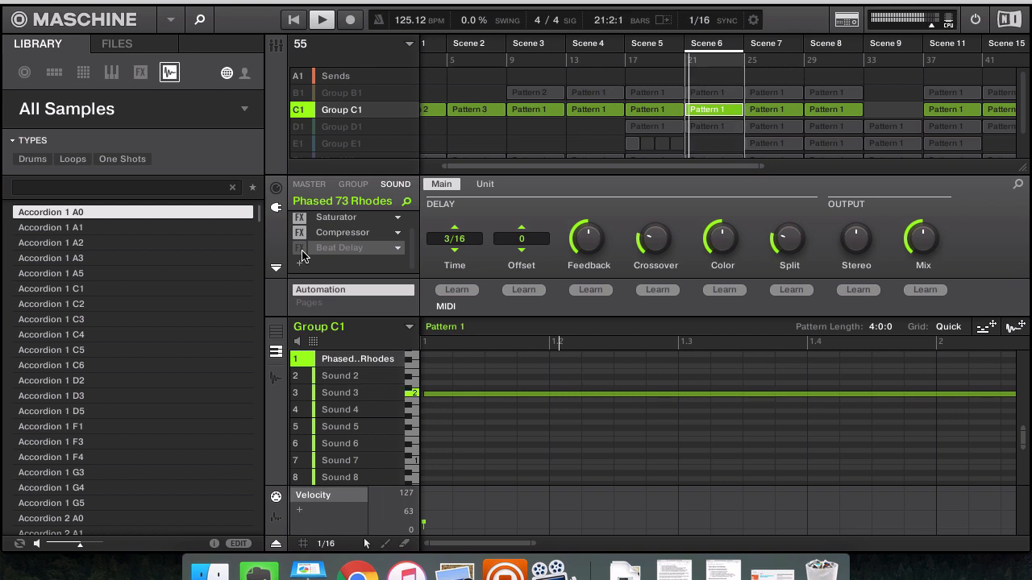
pyautogui.click(302, 252)
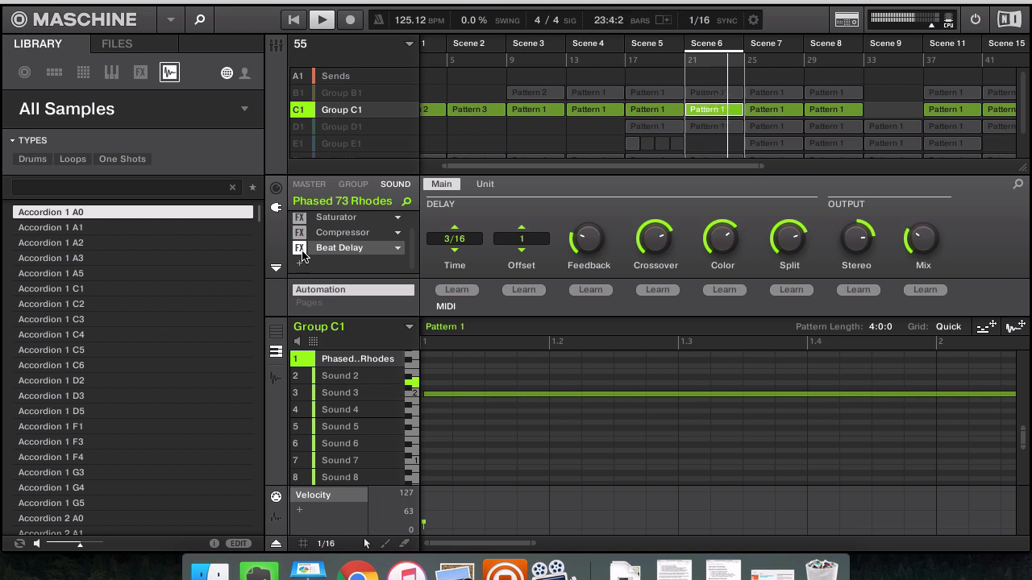
pyautogui.press('space')
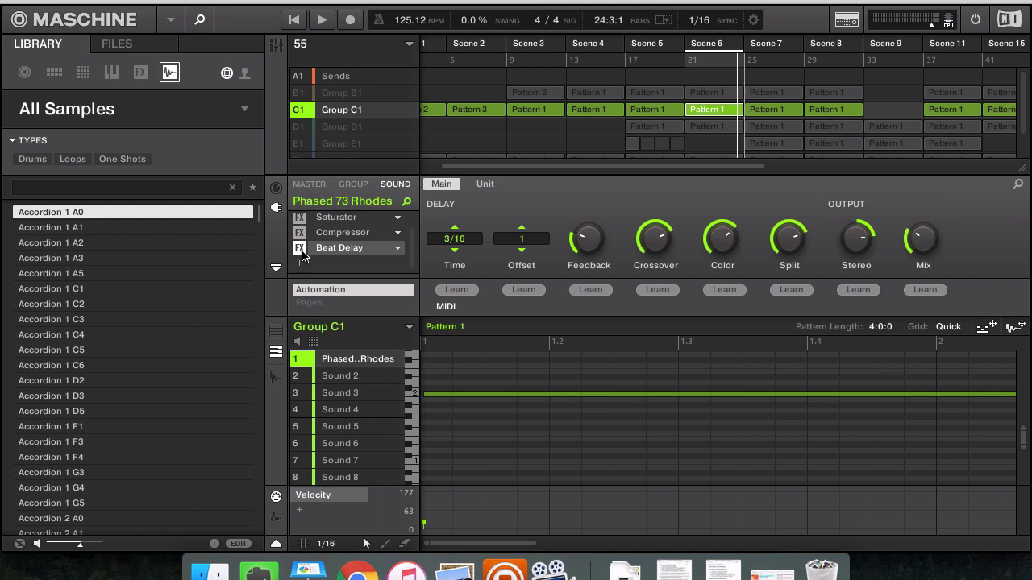
# Unmute Group B1, Group D1, Group E1 and Vinyl Hiss so that they play alongside Group C1
pyautogui.moveTo(722, 247)
pyautogui.click(296, 100)
pyautogui.click(305, 127)
pyautogui.scroll(-1, 305, 128)
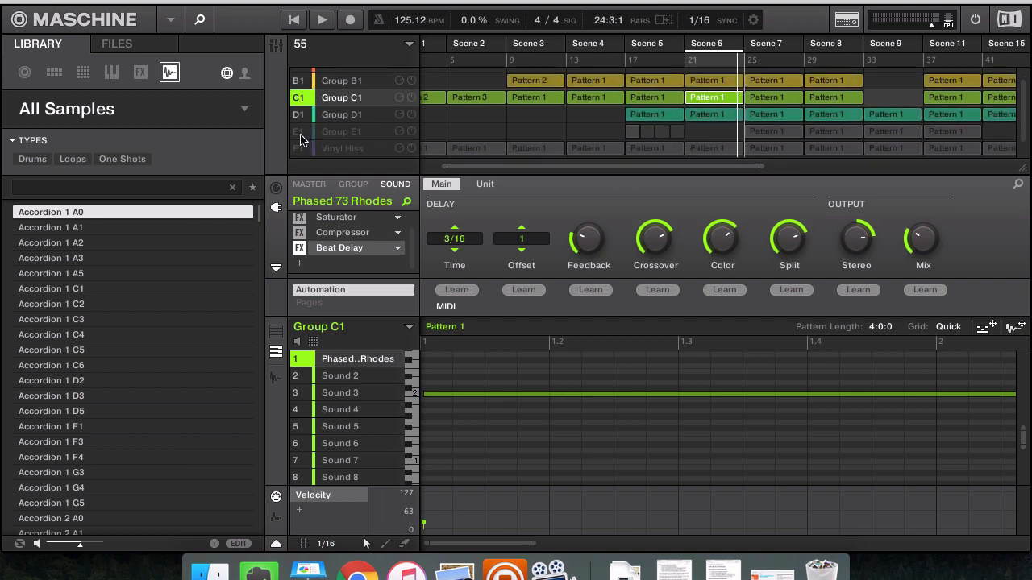
pyautogui.click(300, 135)
pyautogui.click(300, 148)
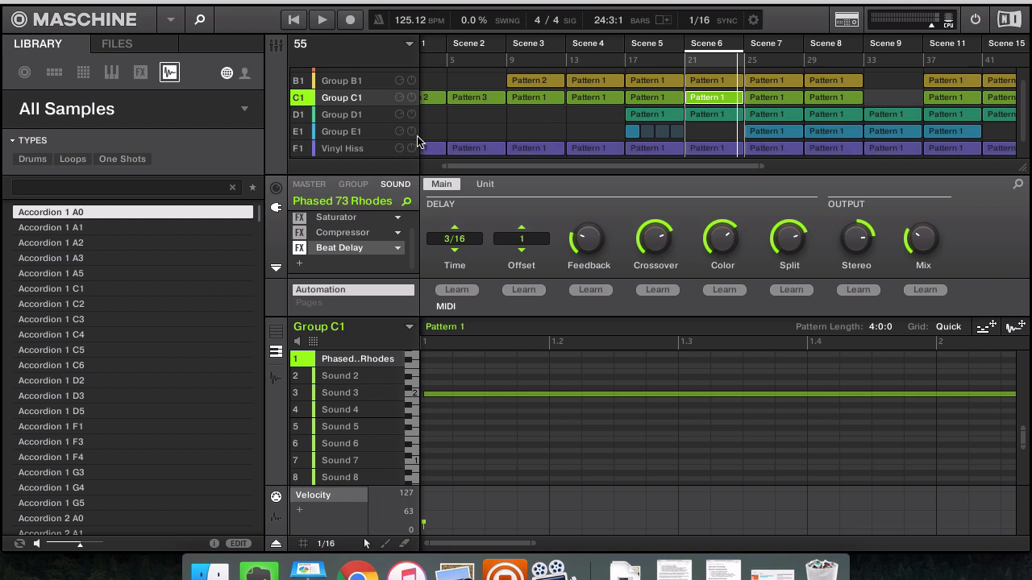
# Play the full arrangement from its start through Scene 6 with all groups audible, then stop playback
pyautogui.press('space')
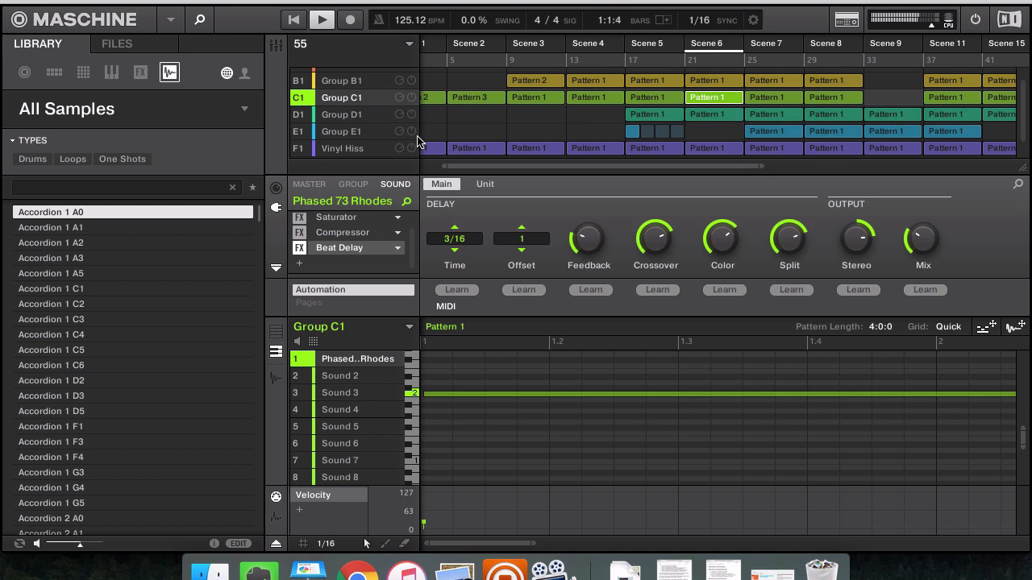
pyautogui.scroll(1, 528, 125)
pyautogui.hscroll(-2, 528, 125)
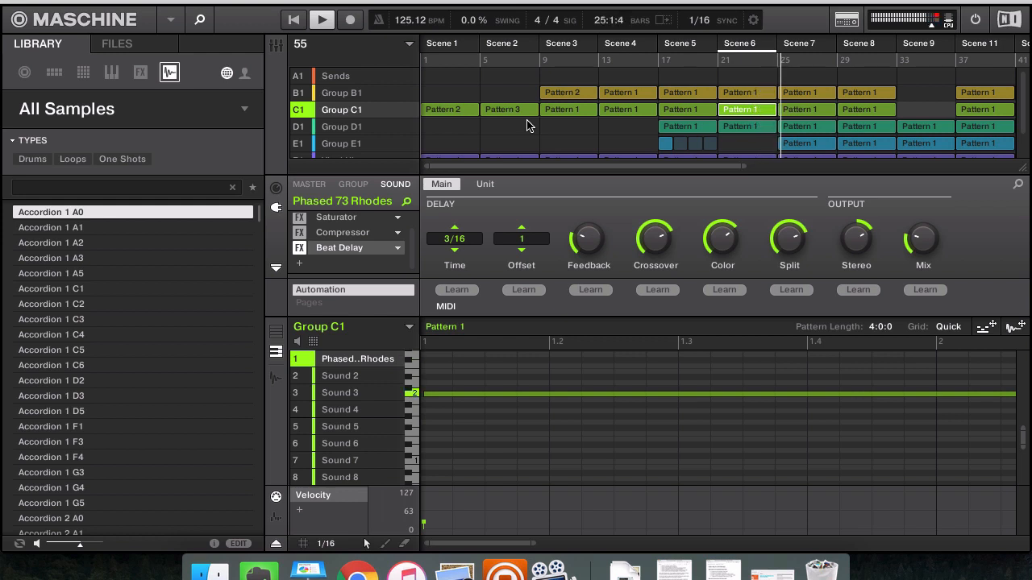
pyautogui.press('space')
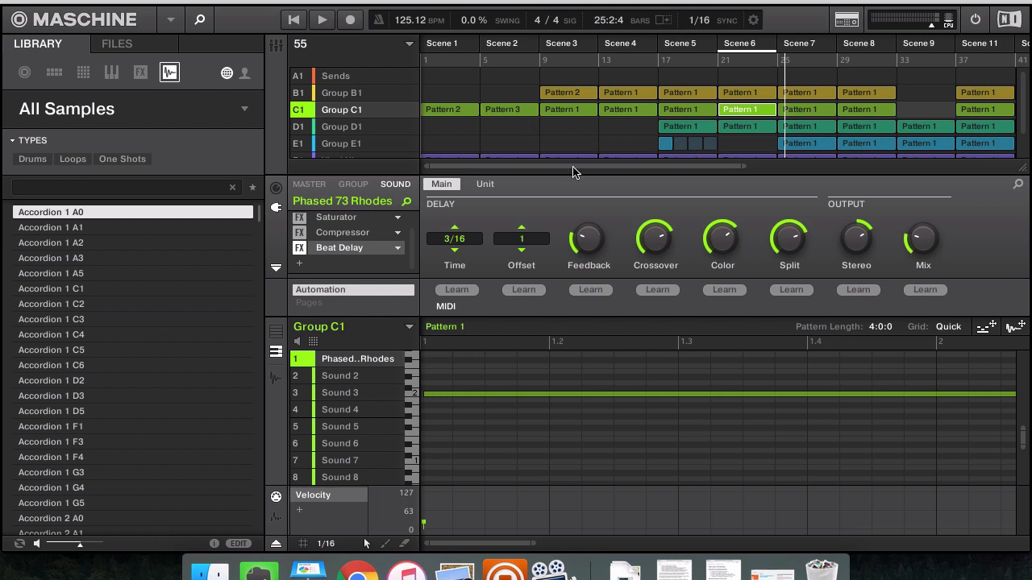
# Switch to Maschine Manual V2.pdf in Preview and display its cover on page 1
pyautogui.click(760, 564)
pyautogui.scroll(15, 46, 239)
pyautogui.scroll(15, 45, 239)
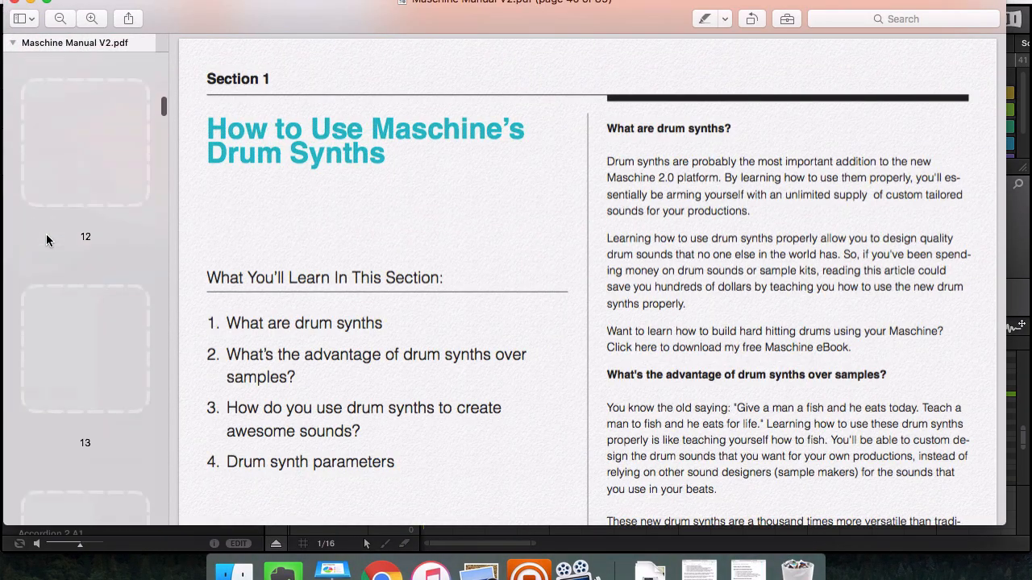
pyautogui.scroll(5, 46, 234)
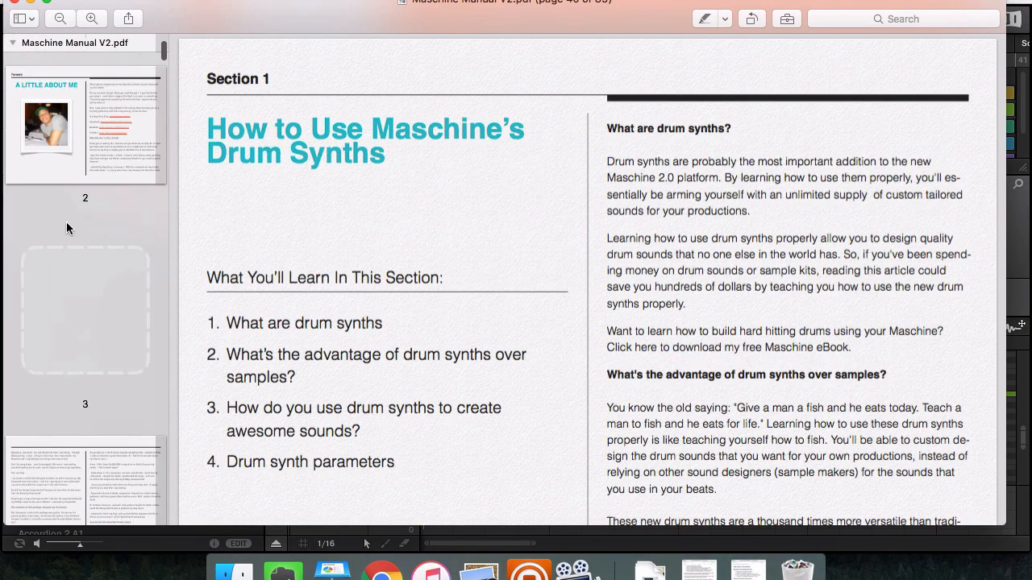
pyautogui.click(95, 102)
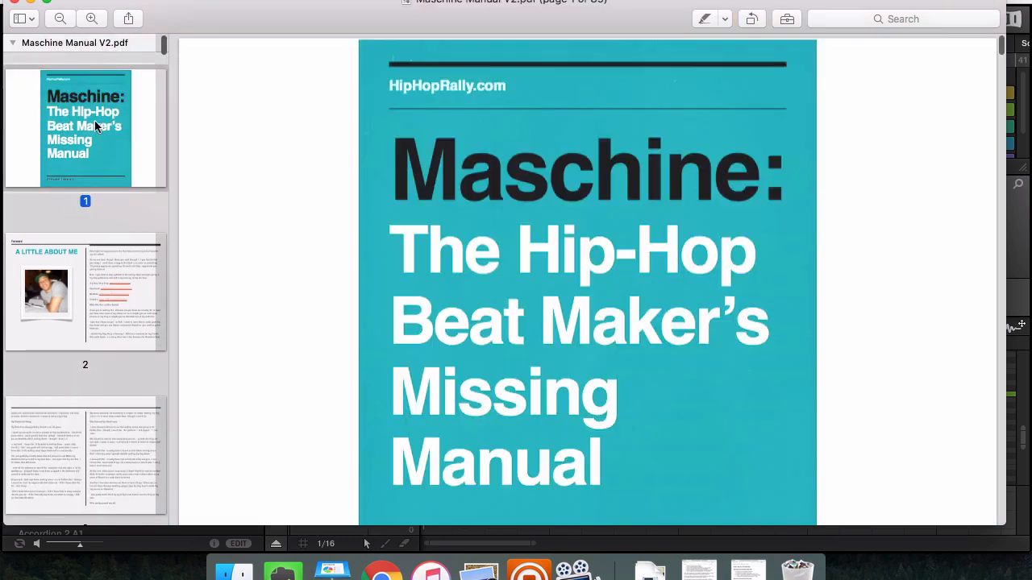
# Browse the manual's section pages and examine the audio compression section starting on page 48
pyautogui.scroll(-20, 105, 210)
pyautogui.scroll(-20, 105, 211)
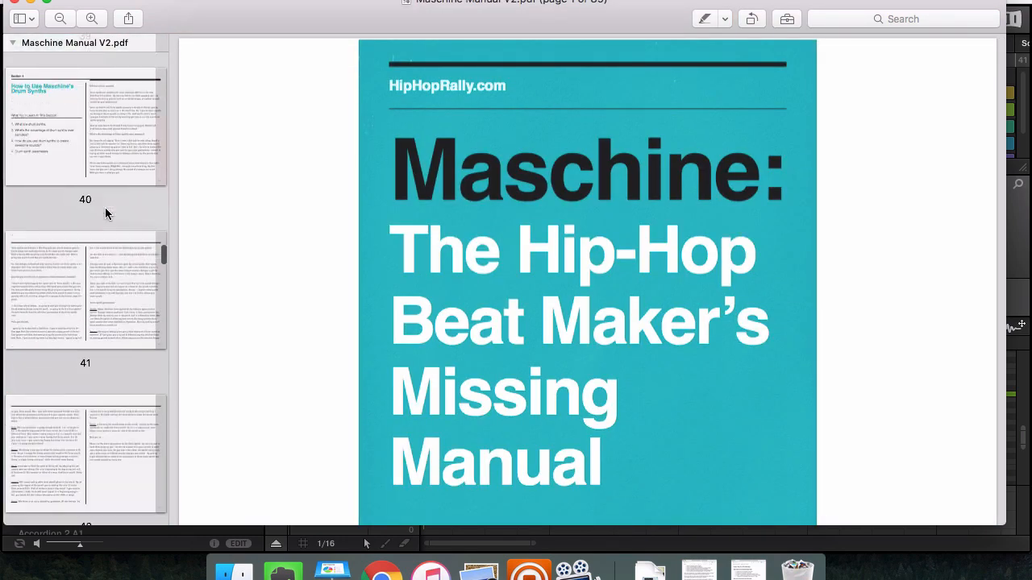
pyautogui.scroll(15, 105, 214)
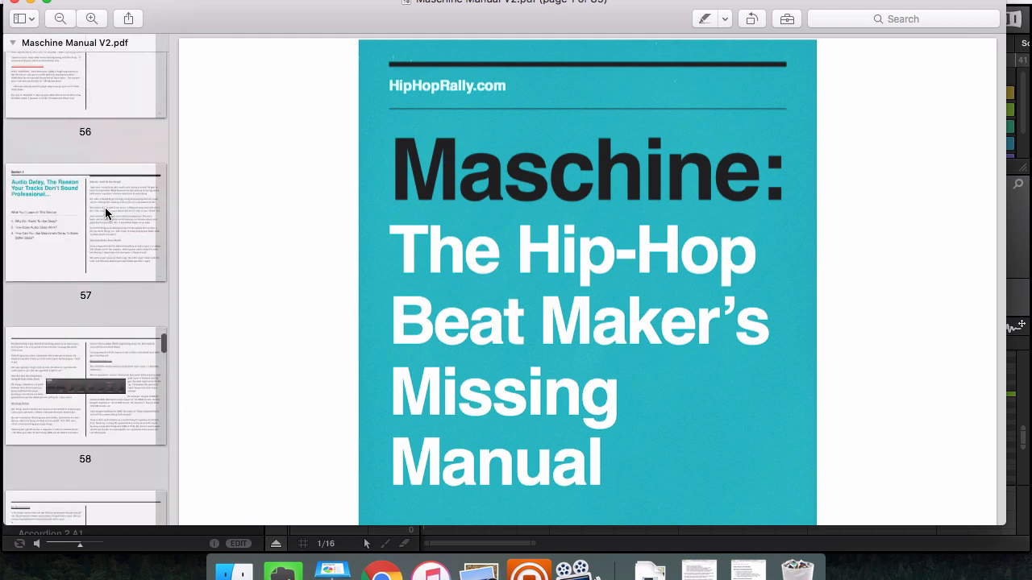
pyautogui.scroll(8, 105, 214)
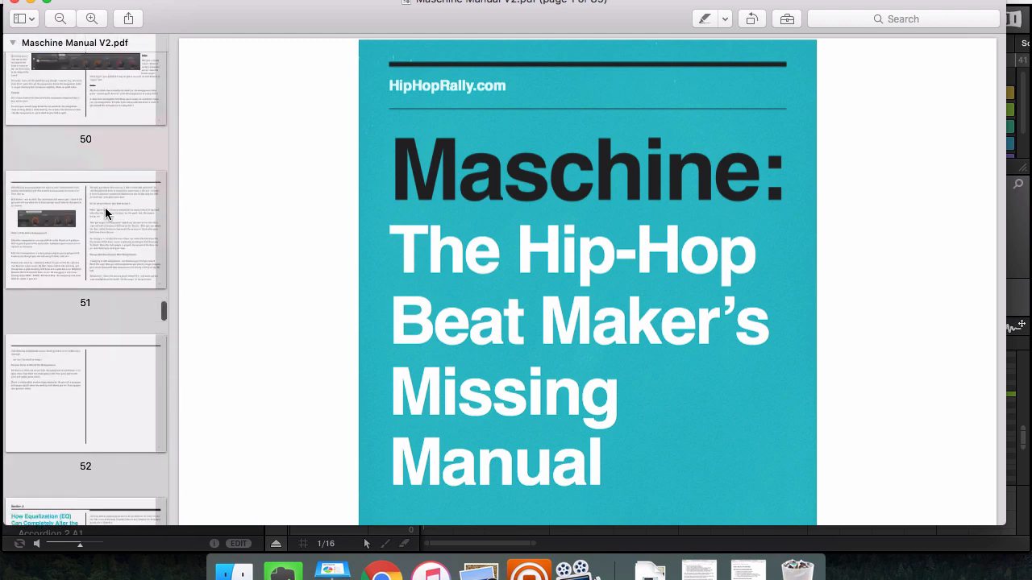
pyautogui.click(105, 207)
pyautogui.scroll(-3, 110, 291)
pyautogui.click(97, 286)
pyautogui.scroll(-7, 97, 287)
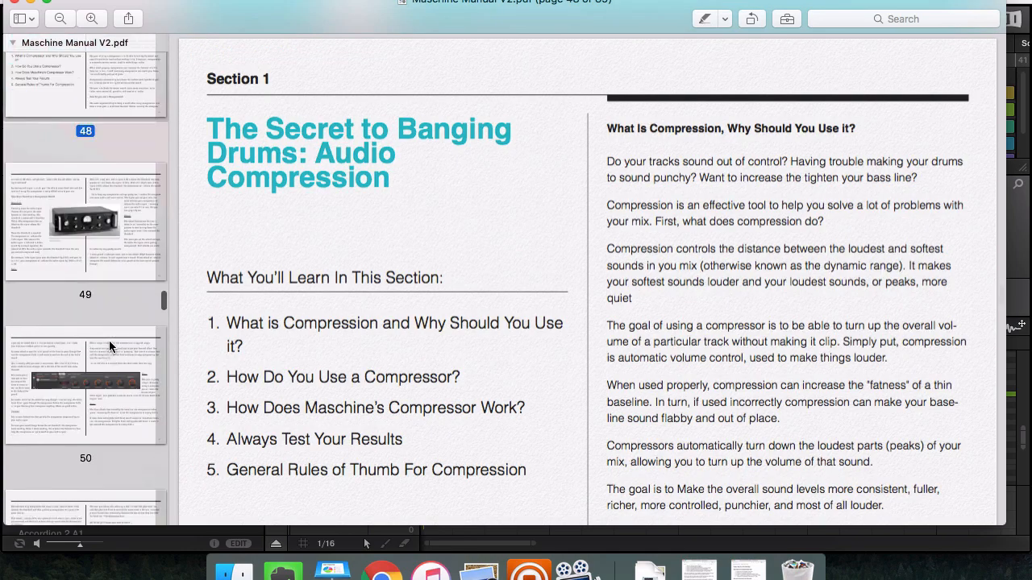
# Browse the manual's equalization section from page 53 and display page 55 on using Maschine's EQ to improve beats
pyautogui.click(110, 345)
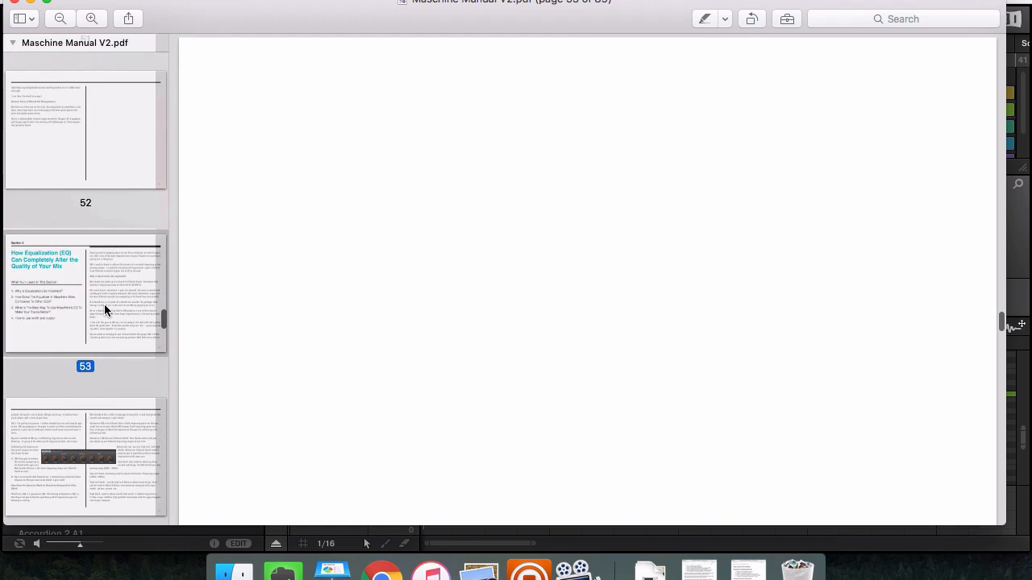
pyautogui.scroll(-5, 121, 370)
pyautogui.scroll(-3, 121, 369)
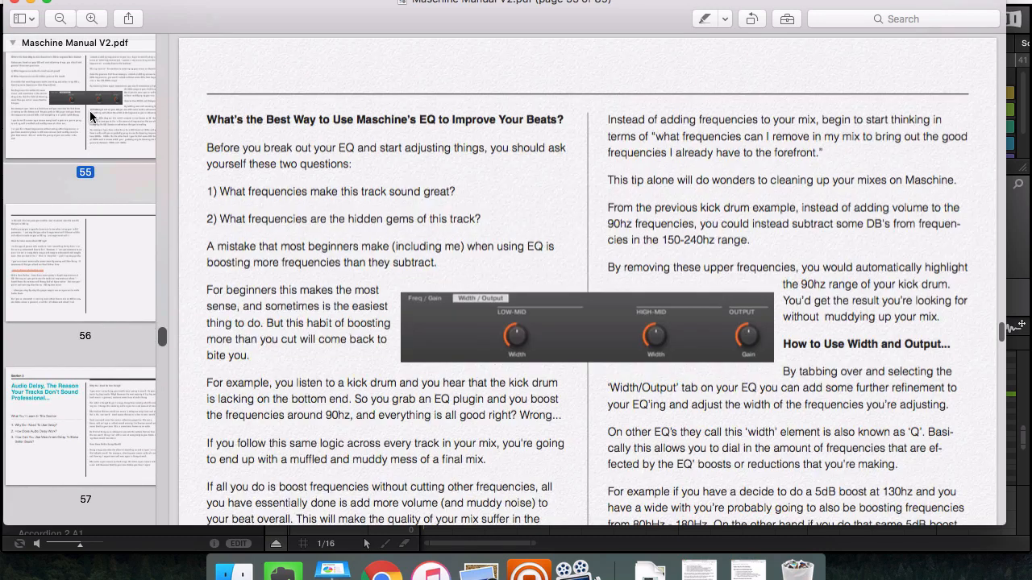
pyautogui.click(90, 111)
# Look through the following section pages and display Section 9 on page 73, about making punchy kicks with Transient Master
pyautogui.scroll(-2, 124, 335)
pyautogui.scroll(-1, 124, 335)
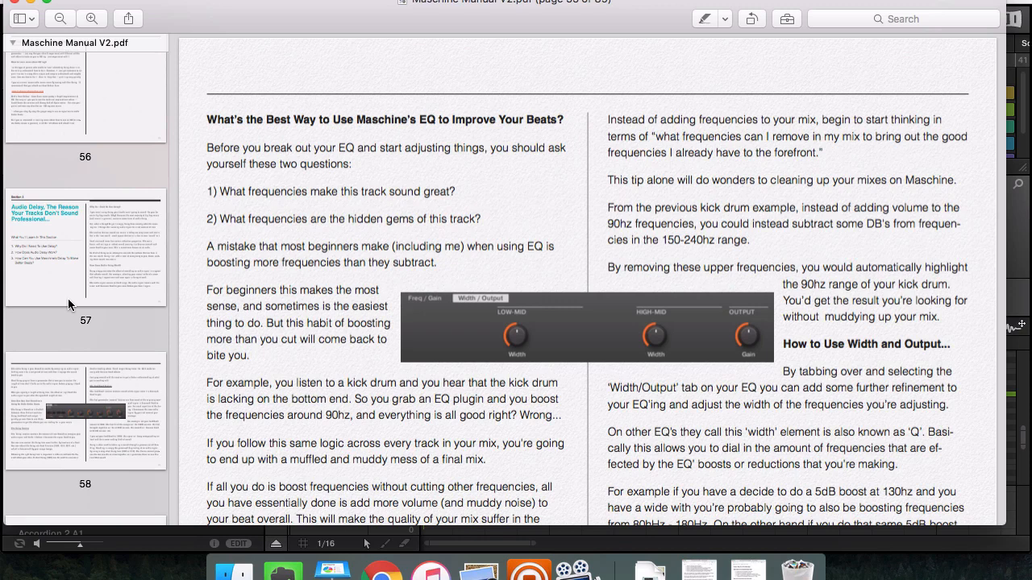
pyautogui.scroll(-15, 69, 303)
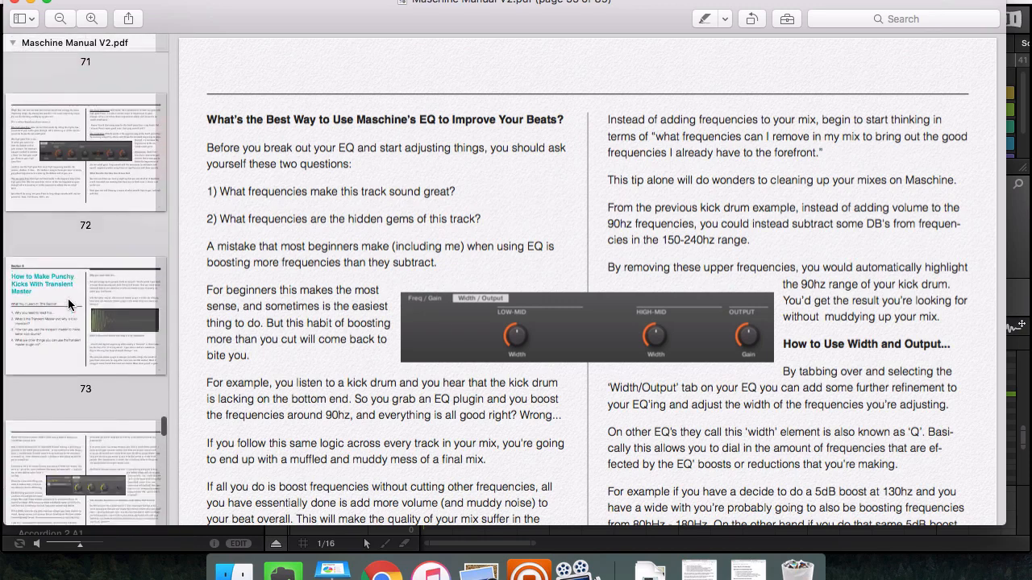
pyautogui.scroll(2, 71, 305)
pyautogui.click(67, 182)
pyautogui.scroll(-3, 121, 232)
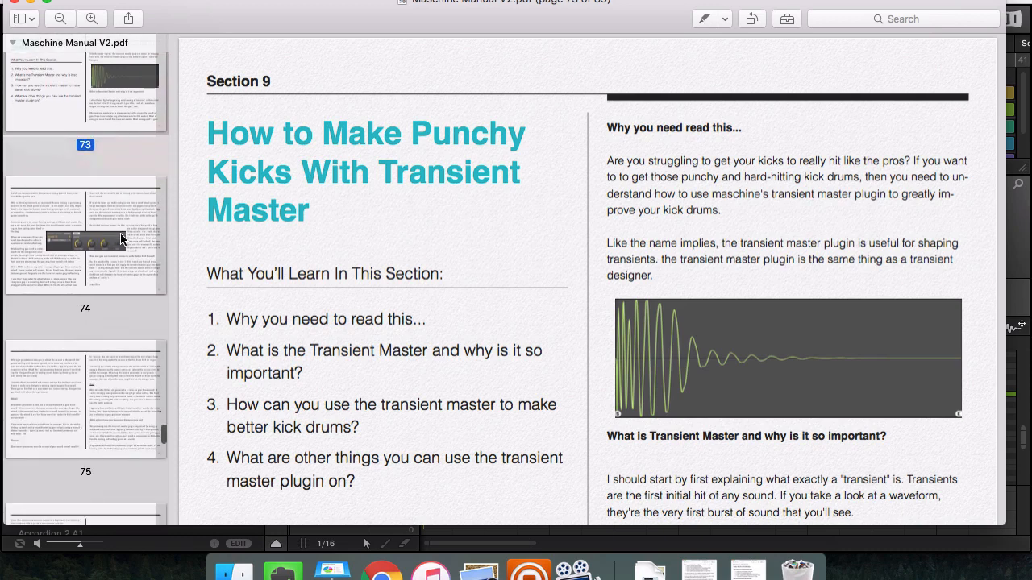
pyautogui.scroll(-1, 120, 239)
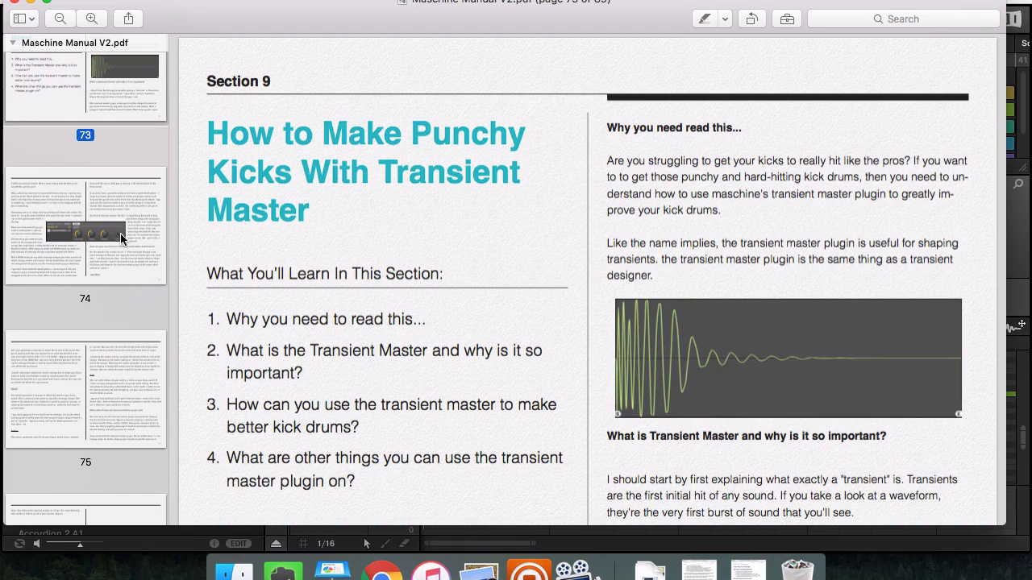
# Return to the manual's cover on page 1 and look over the opening pages that follow it
pyautogui.scroll(-15, 100, 165)
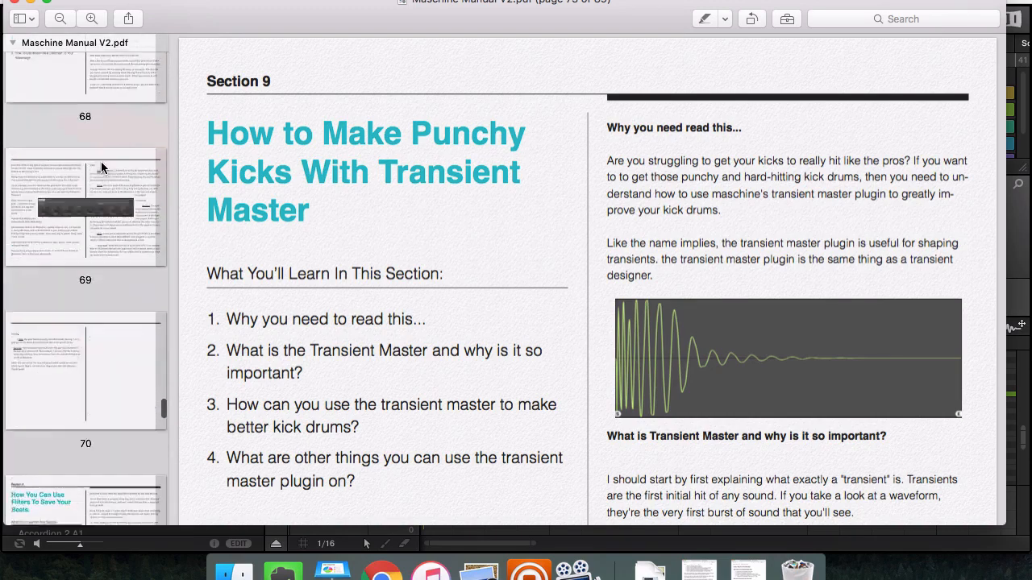
pyautogui.scroll(20, 101, 166)
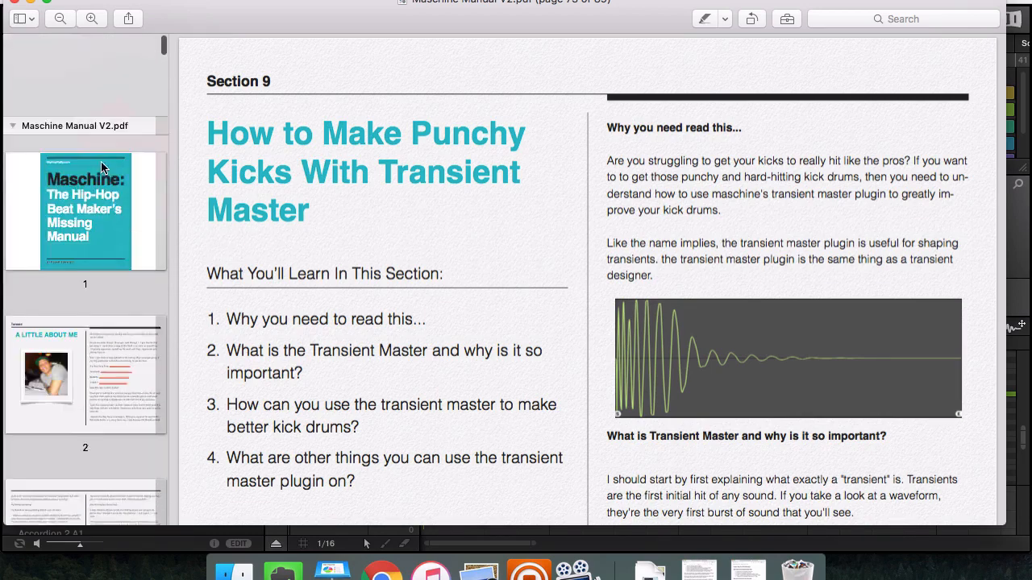
pyautogui.click(102, 165)
pyautogui.scroll(-4, 101, 165)
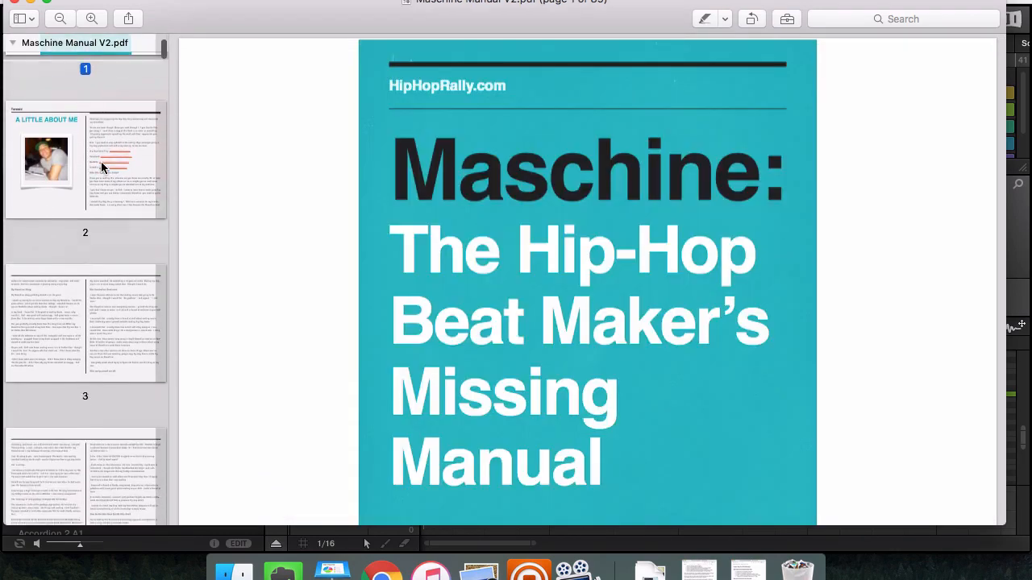